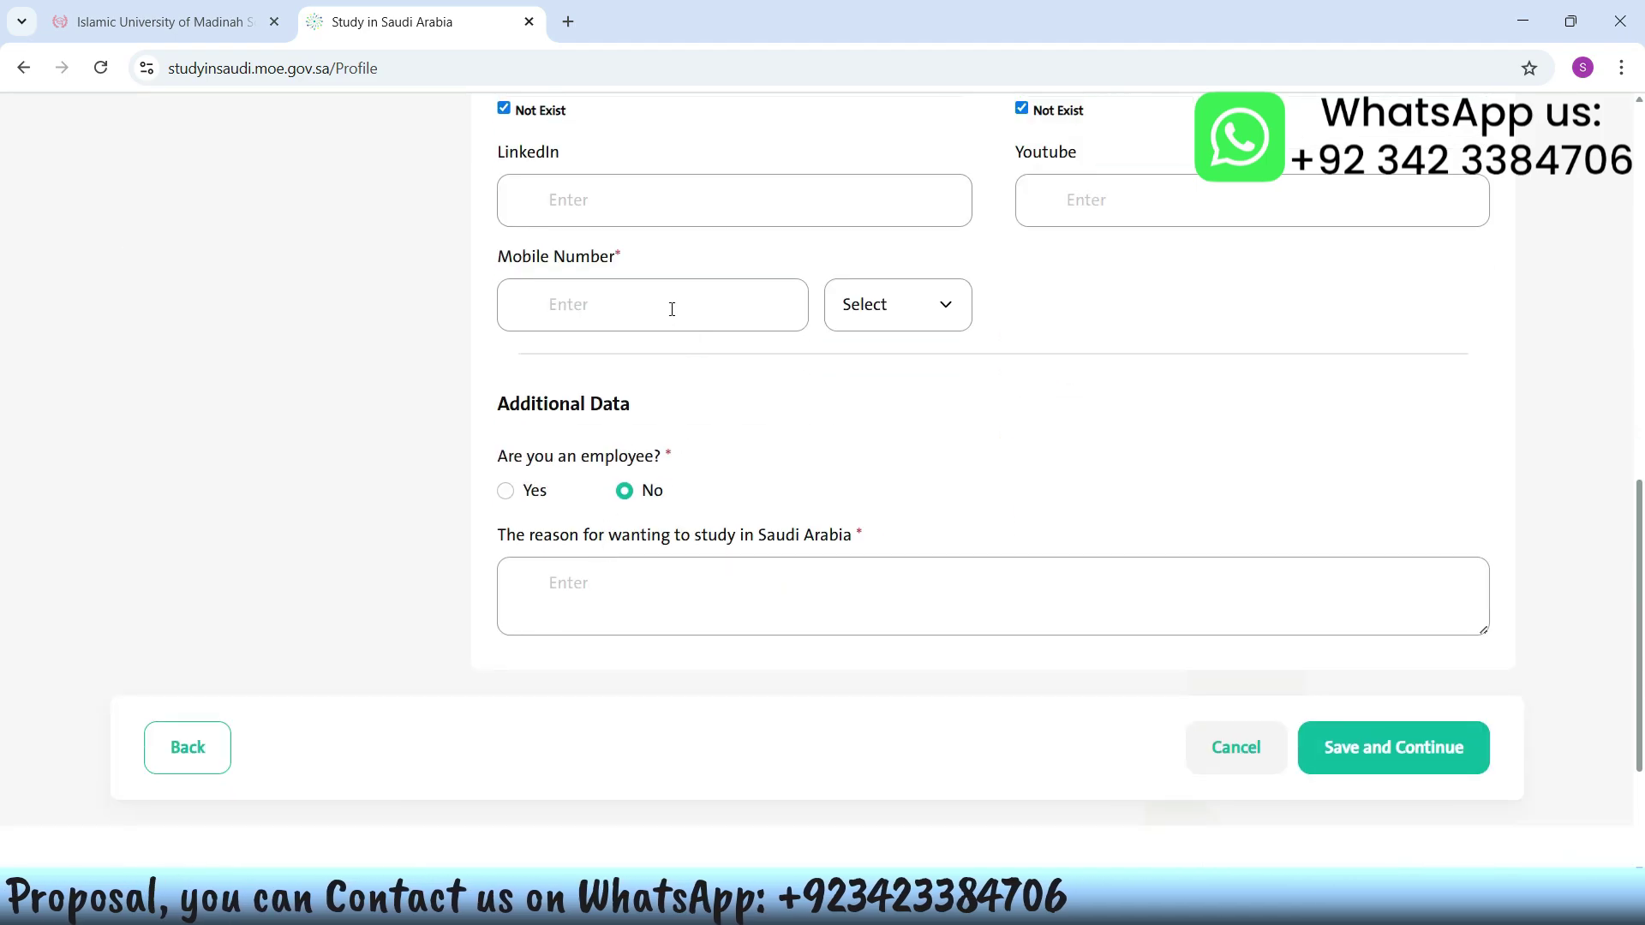
Look through the country codes available for the Mobile Number, without choosing one
{"action": "left_click", "coordinate": [908, 306]}
{"action": "scroll", "coordinate": [934, 606], "scroll_direction": "down", "scroll_amount": 3}
{"action": "scroll", "coordinate": [934, 606], "scroll_direction": "down", "scroll_amount": 15}
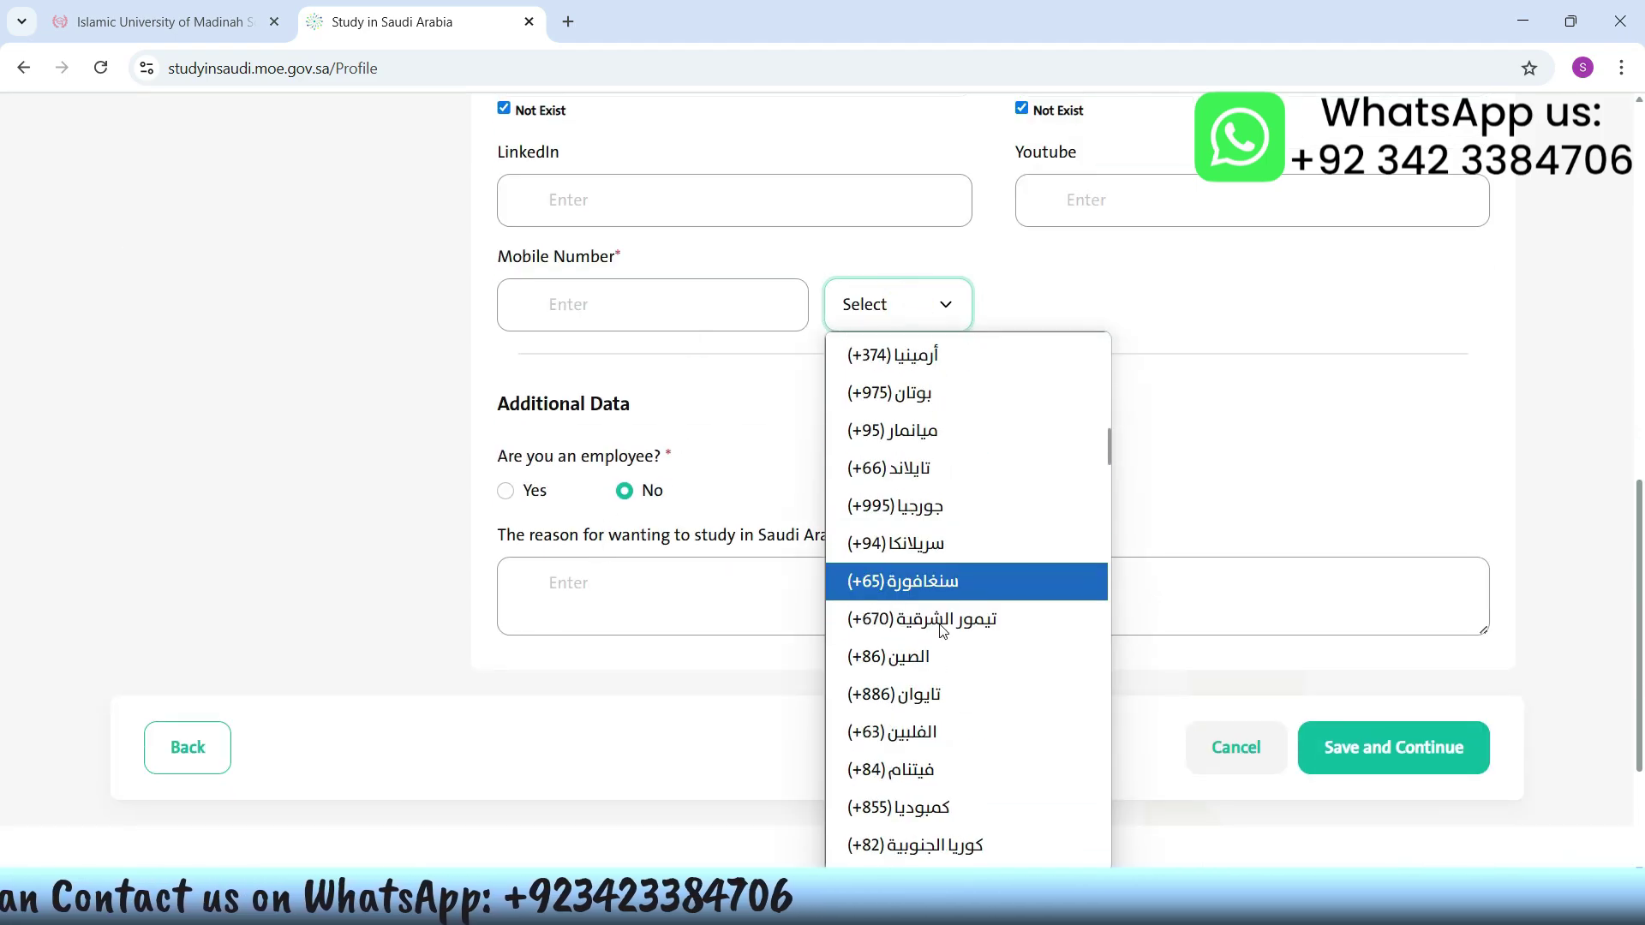
{"action": "scroll", "coordinate": [942, 633], "scroll_direction": "down", "scroll_amount": 15}
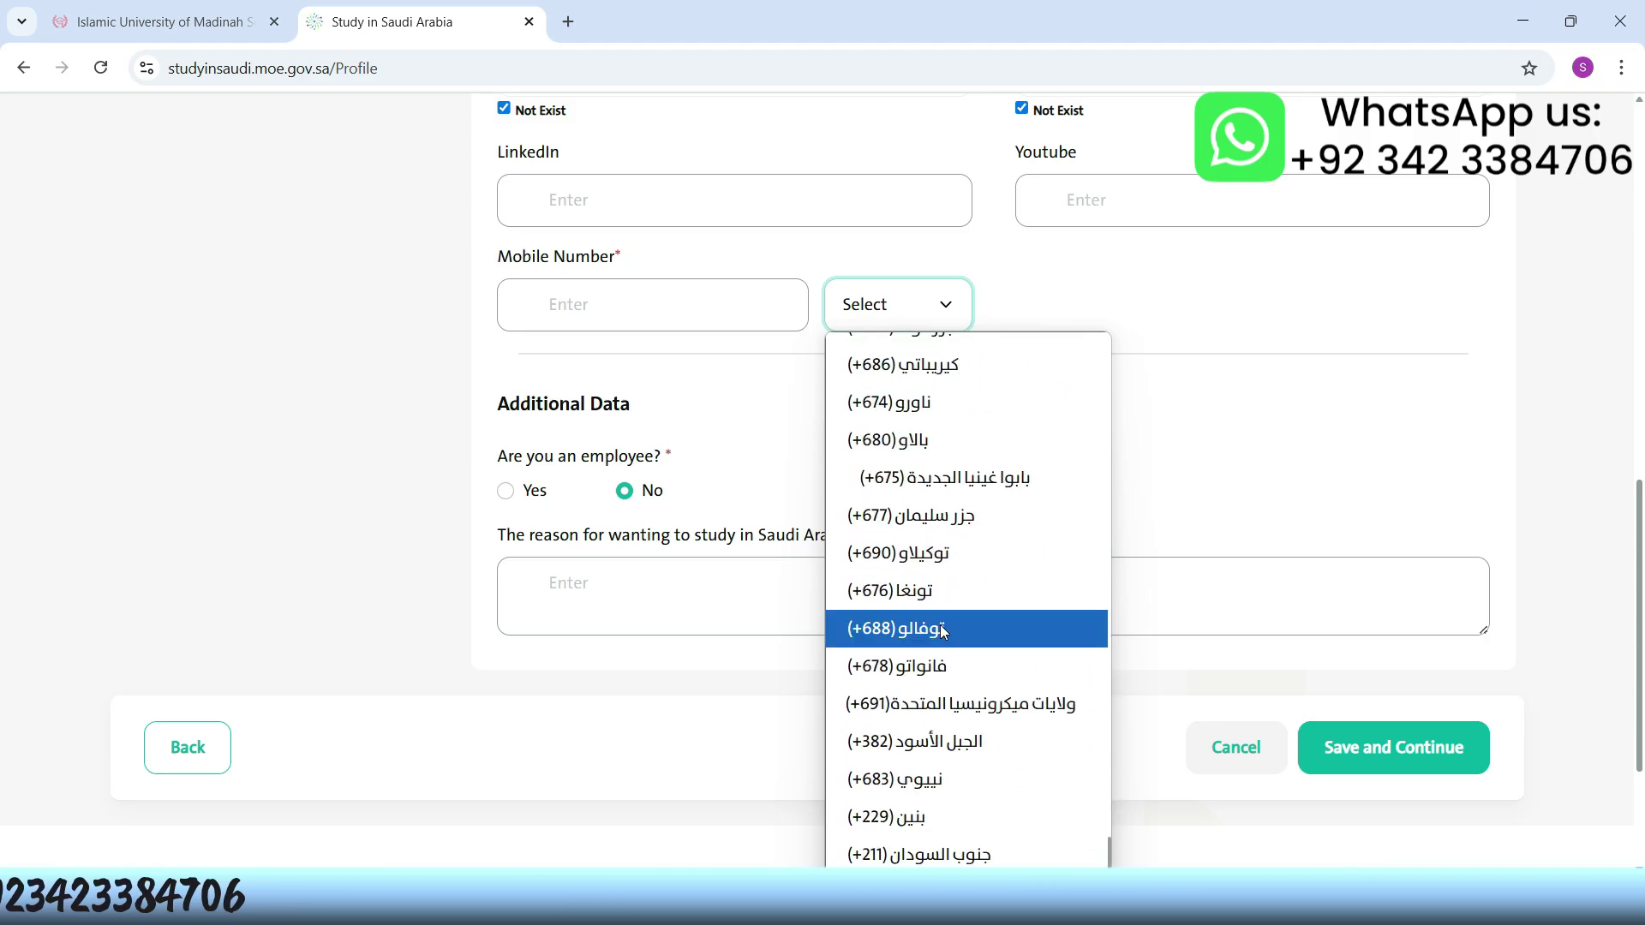
{"action": "scroll", "coordinate": [940, 626], "scroll_direction": "up", "scroll_amount": 5}
{"action": "scroll", "coordinate": [934, 581], "scroll_direction": "up", "scroll_amount": 10}
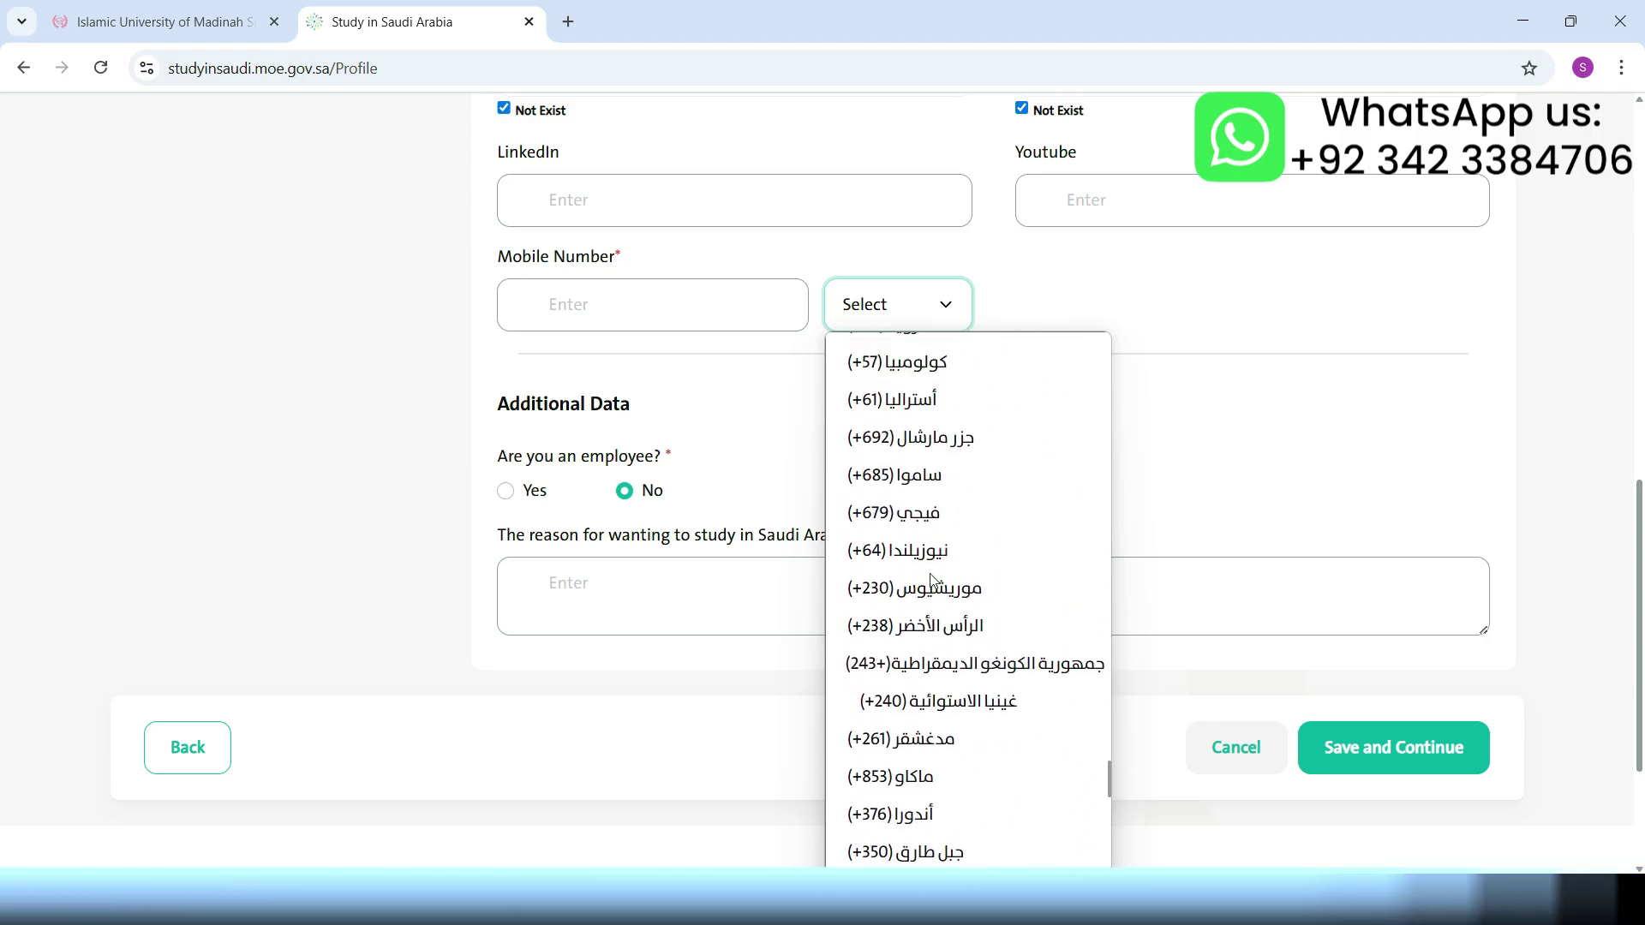
{"action": "scroll", "coordinate": [934, 581], "scroll_direction": "up", "scroll_amount": 10}
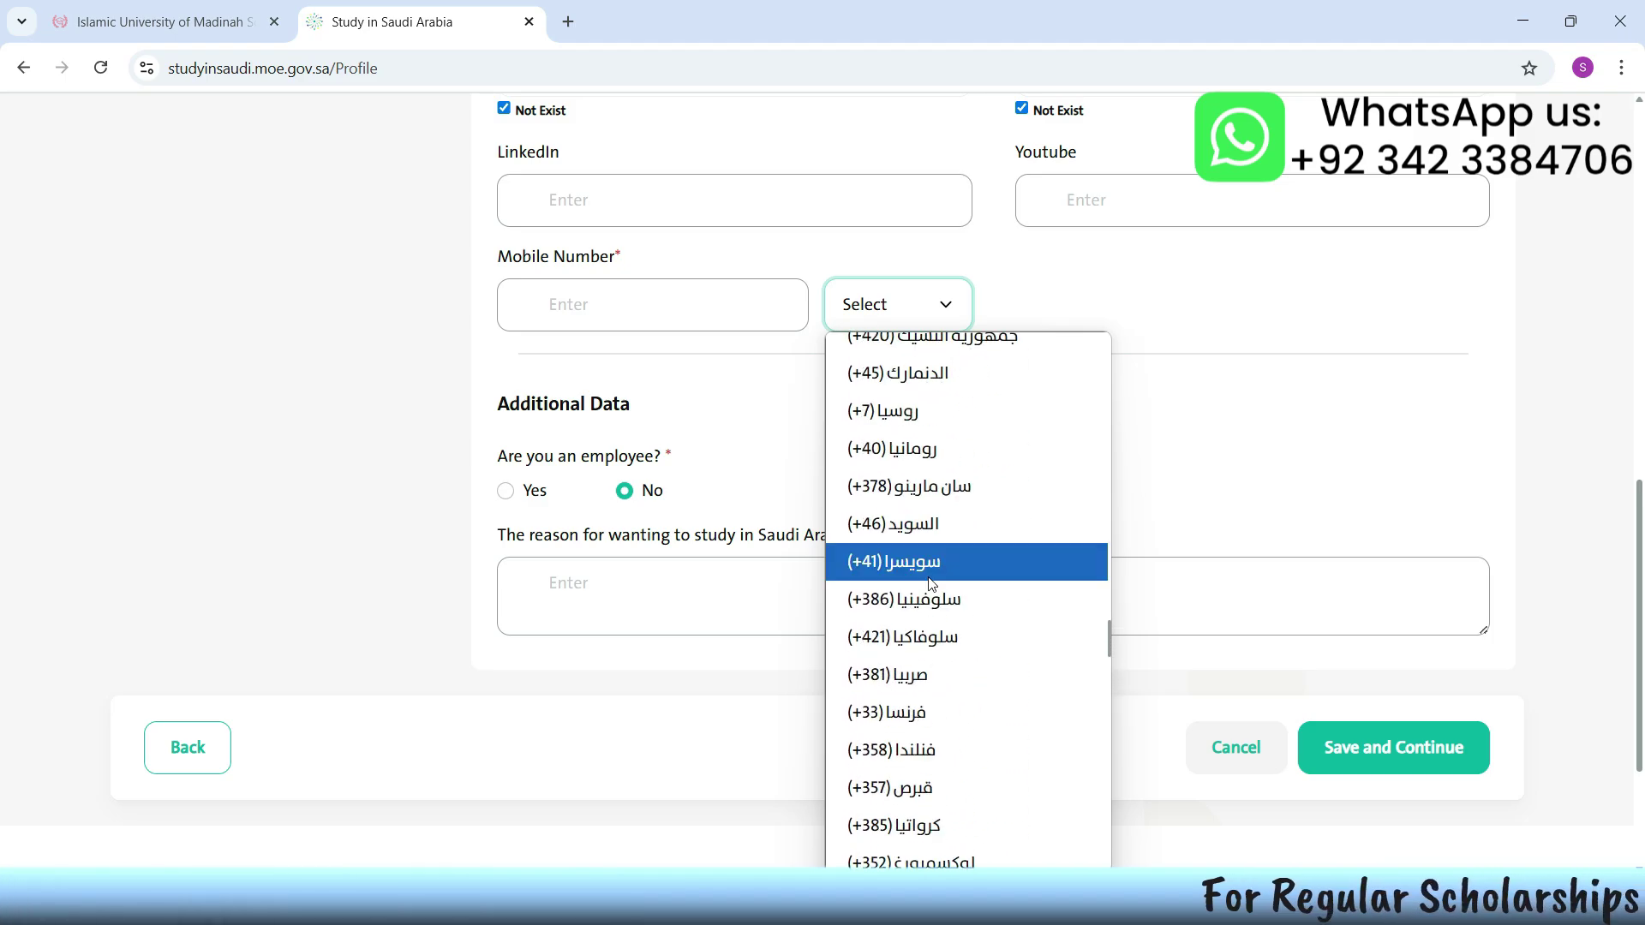
{"action": "left_click", "coordinate": [515, 429]}
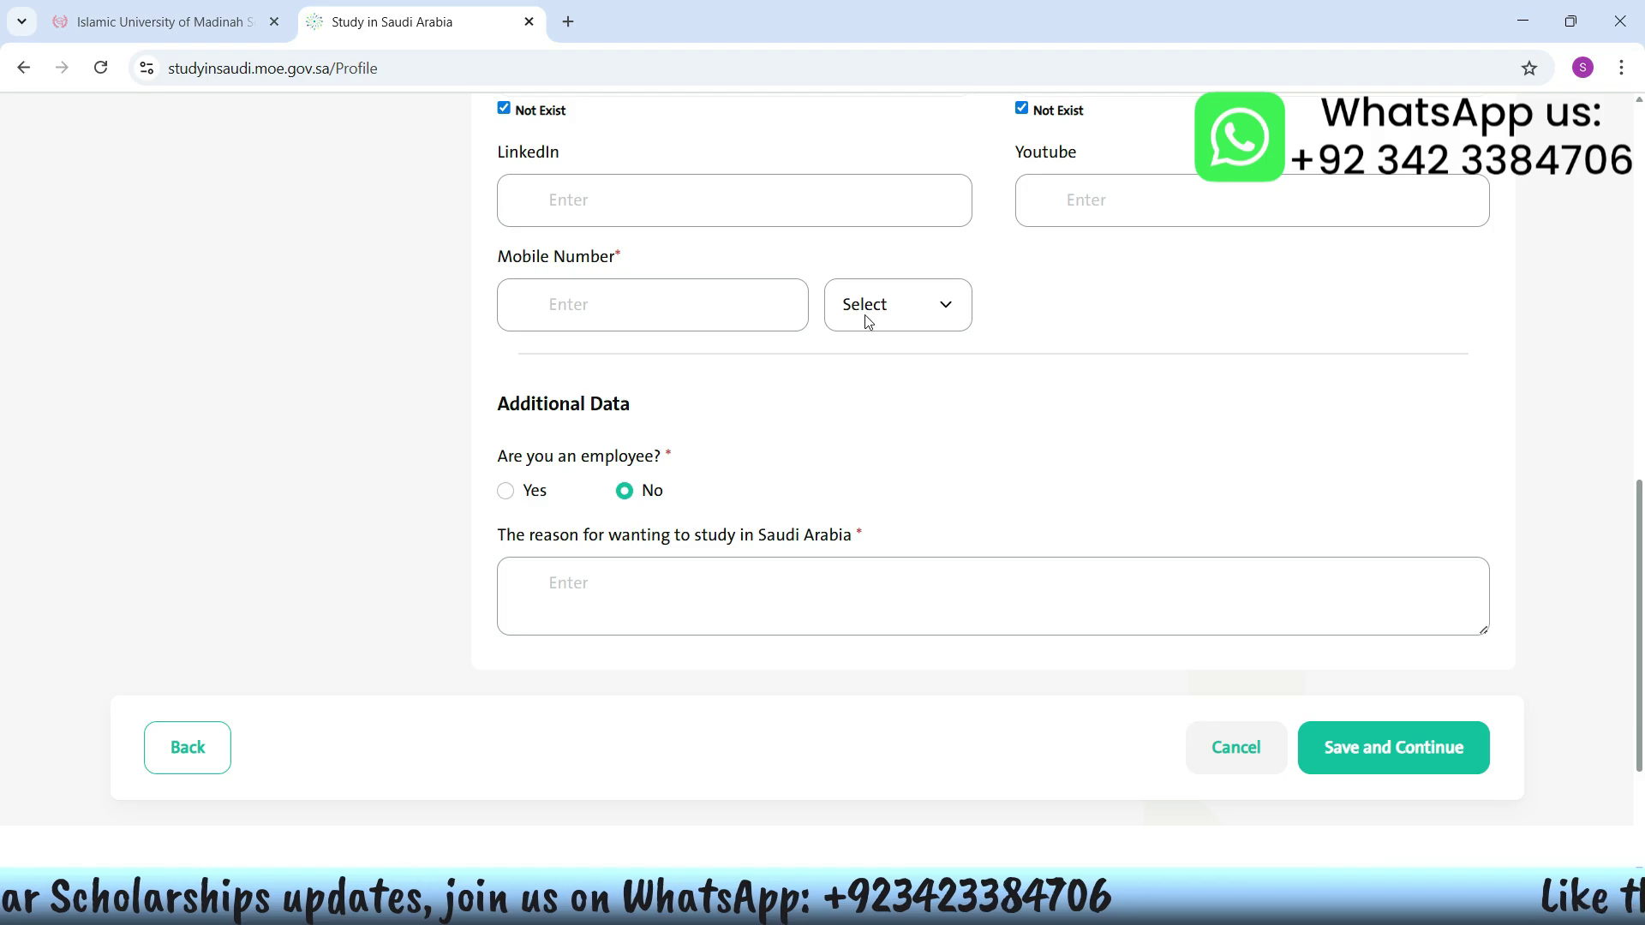
Answer No to having had an Iqama number before and set the annual income to 1001$ - 5000$
{"action": "scroll", "coordinate": [755, 308], "scroll_direction": "up", "scroll_amount": 10}
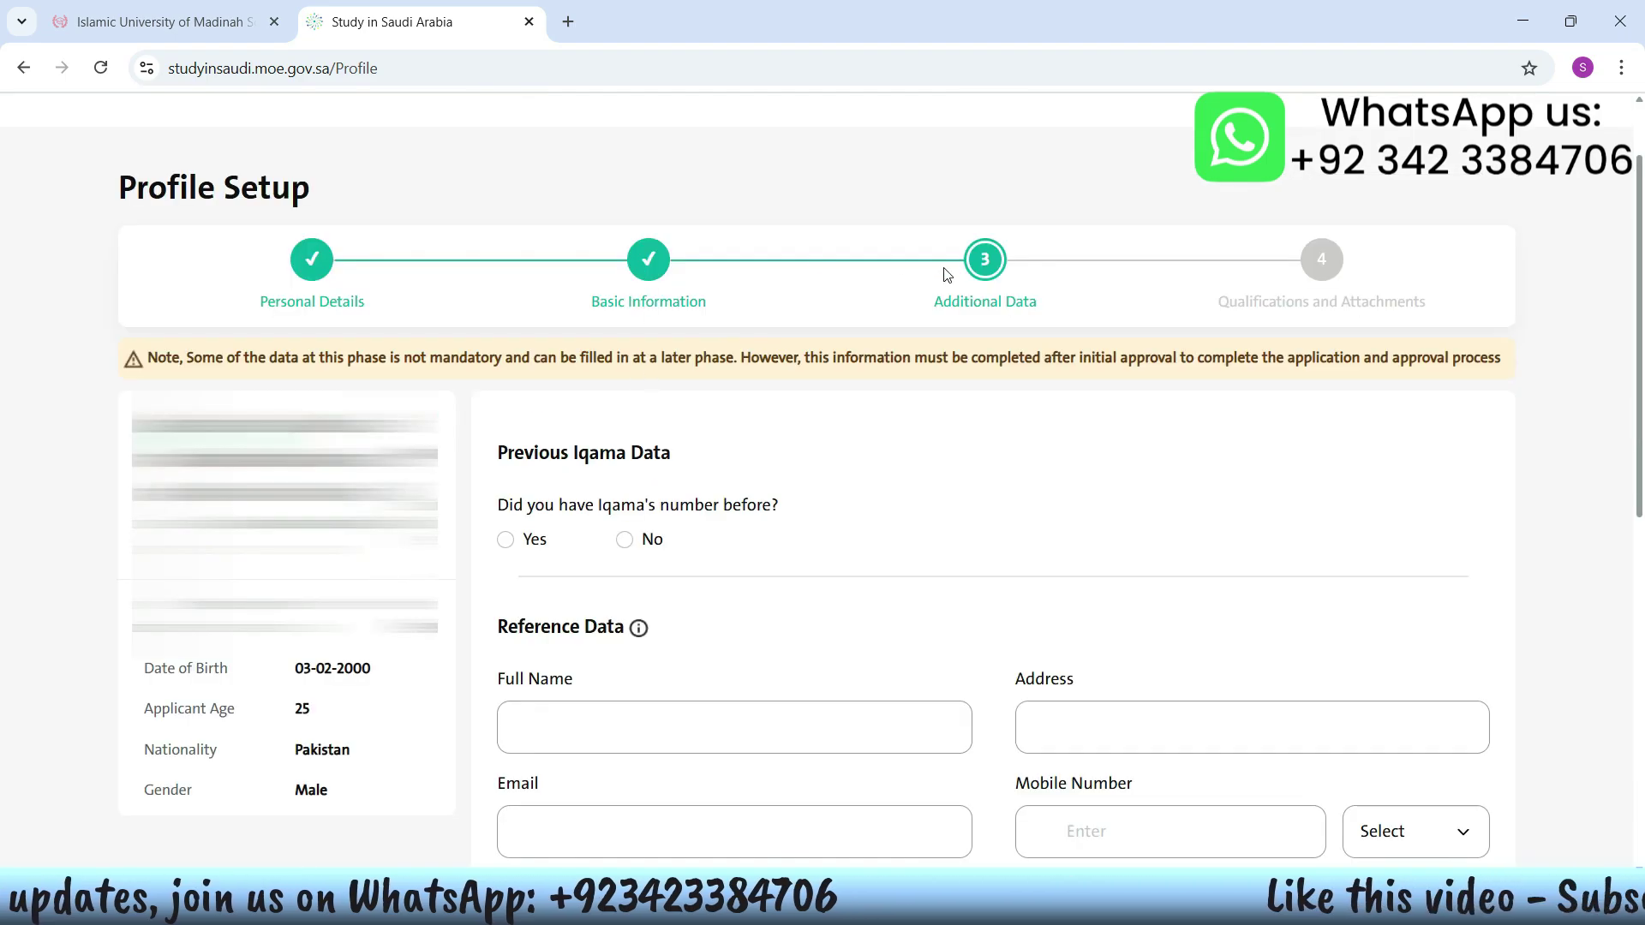
{"action": "left_click", "coordinate": [626, 540]}
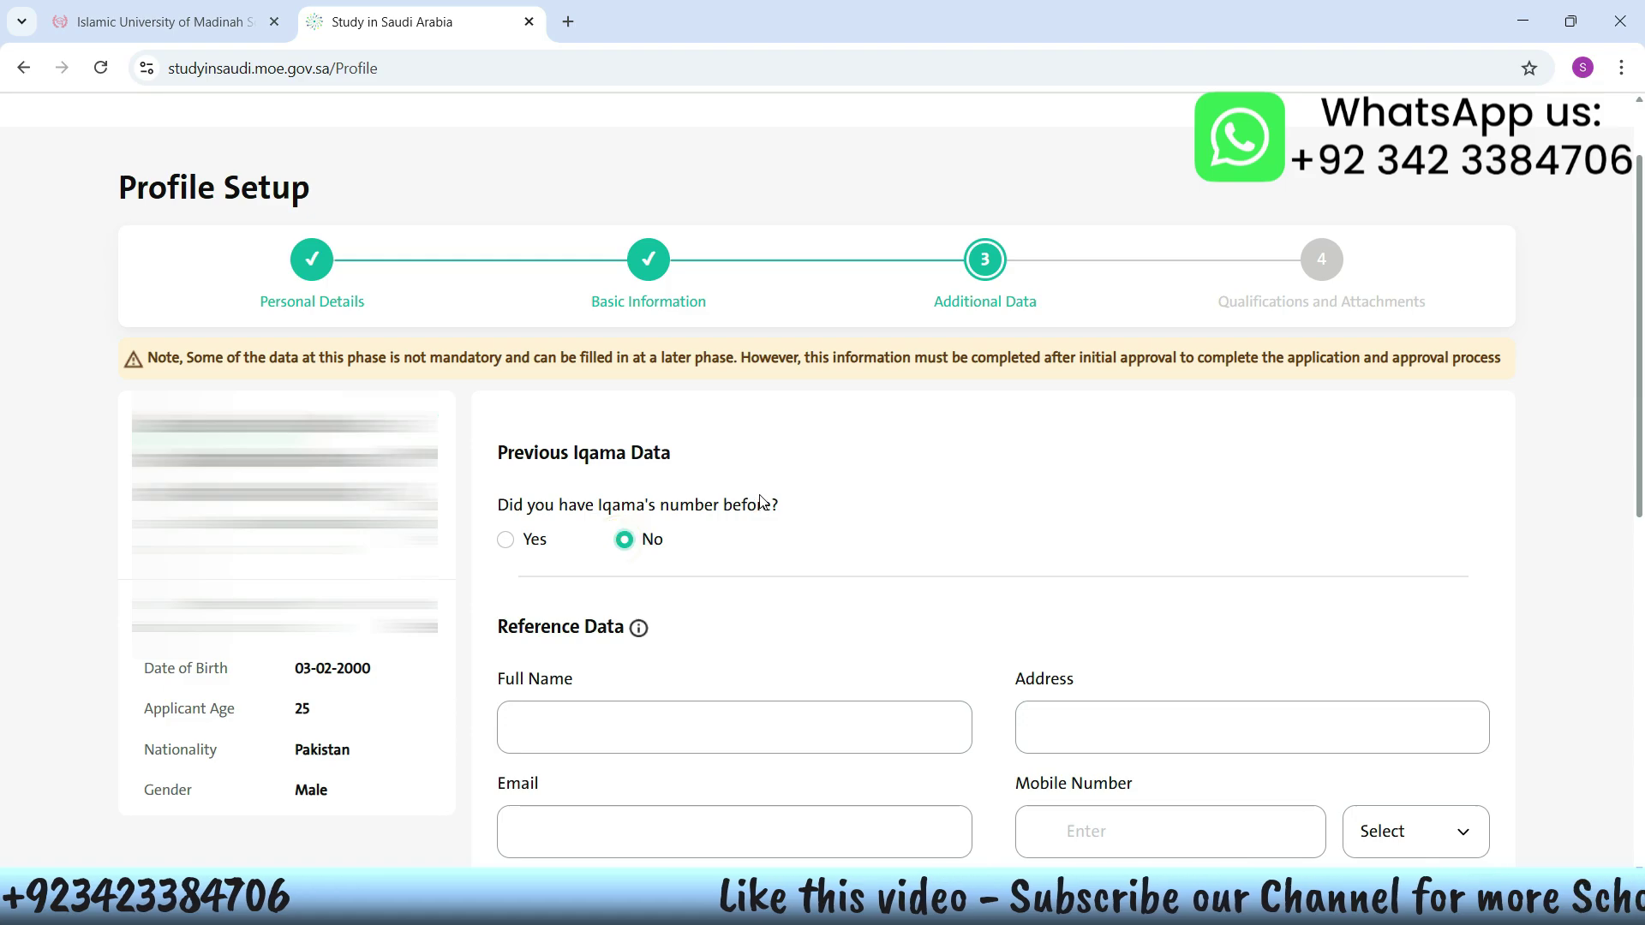
{"action": "scroll", "coordinate": [688, 481], "scroll_direction": "down", "scroll_amount": 4}
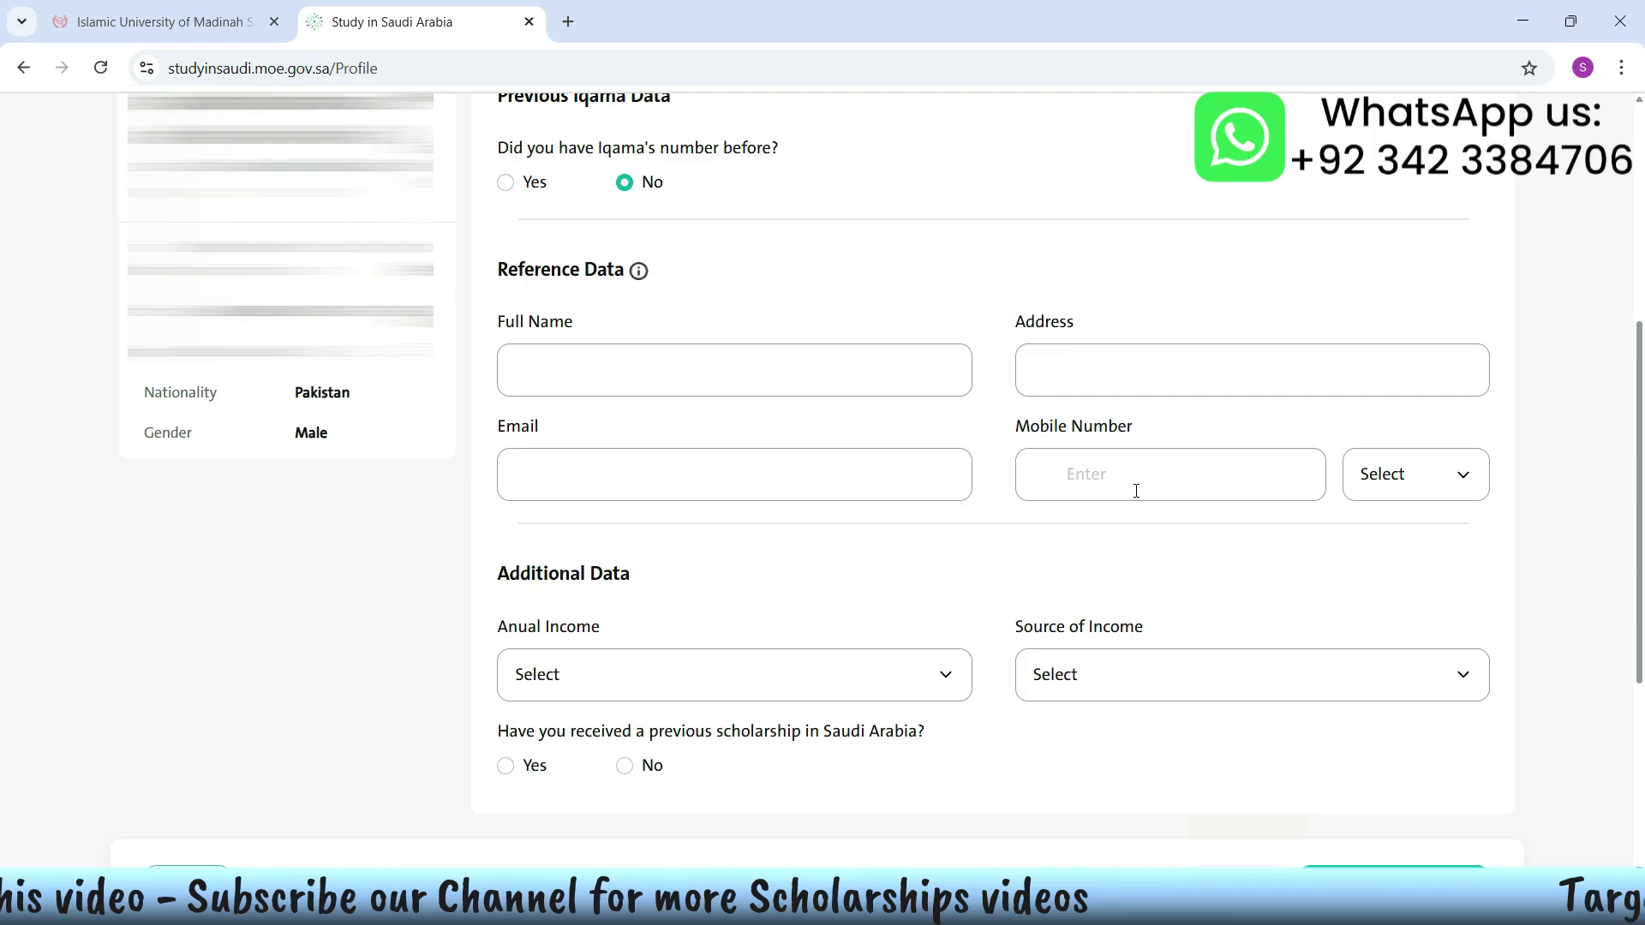
{"action": "scroll", "coordinate": [1147, 489], "scroll_direction": "down", "scroll_amount": 2}
{"action": "left_click", "coordinate": [625, 501]}
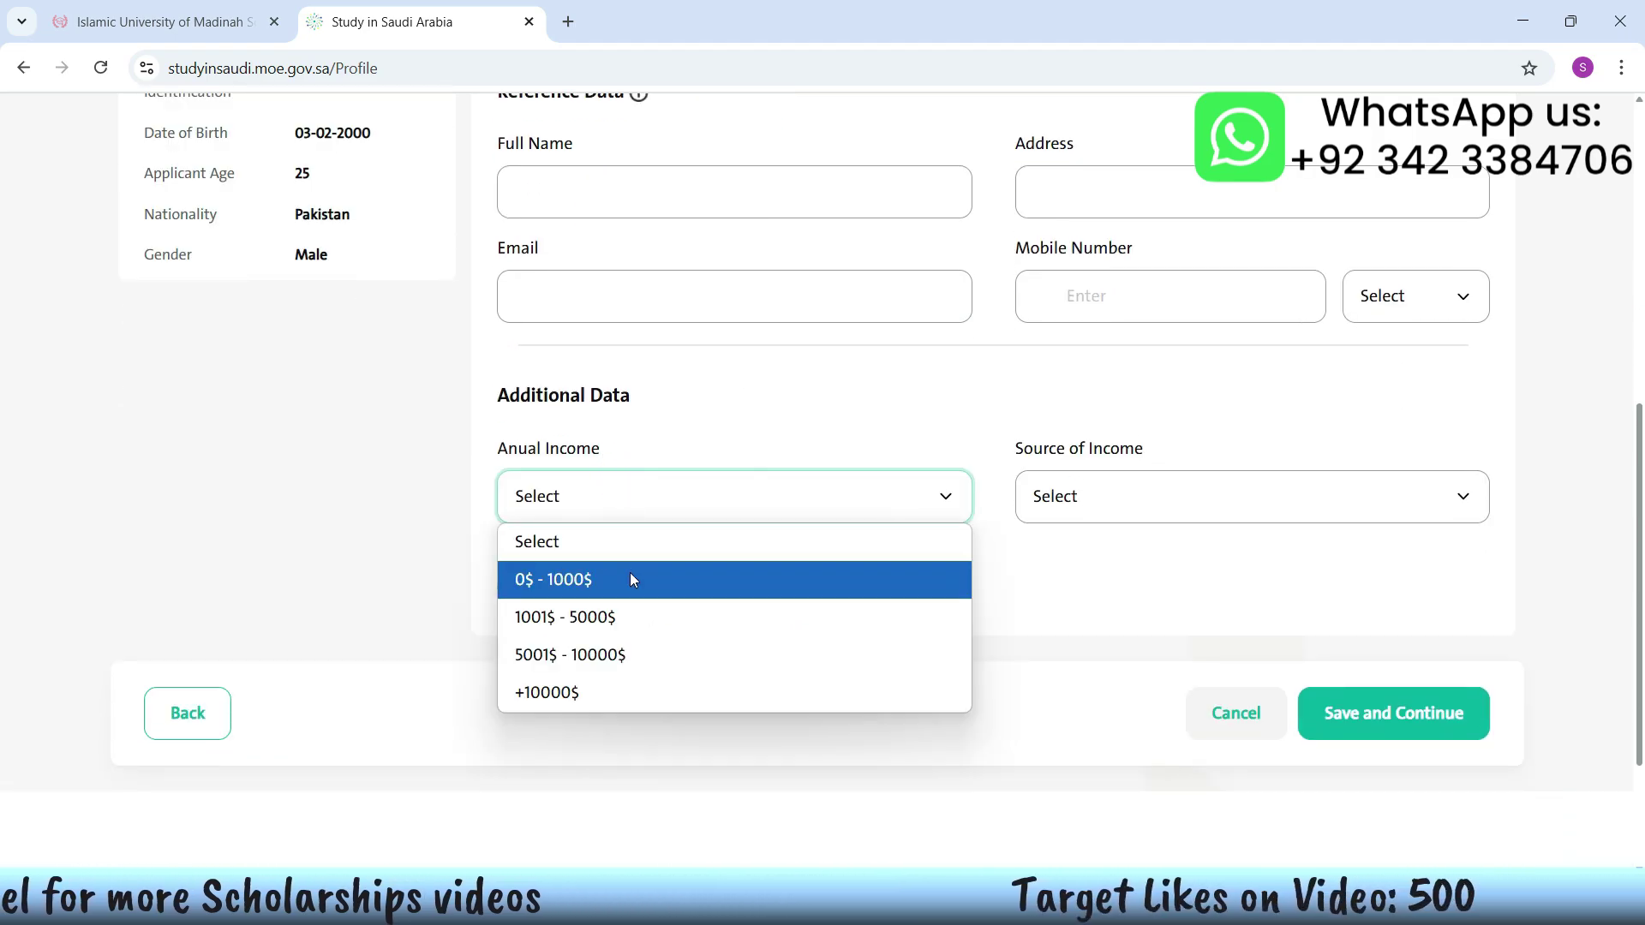
{"action": "left_click", "coordinate": [605, 621]}
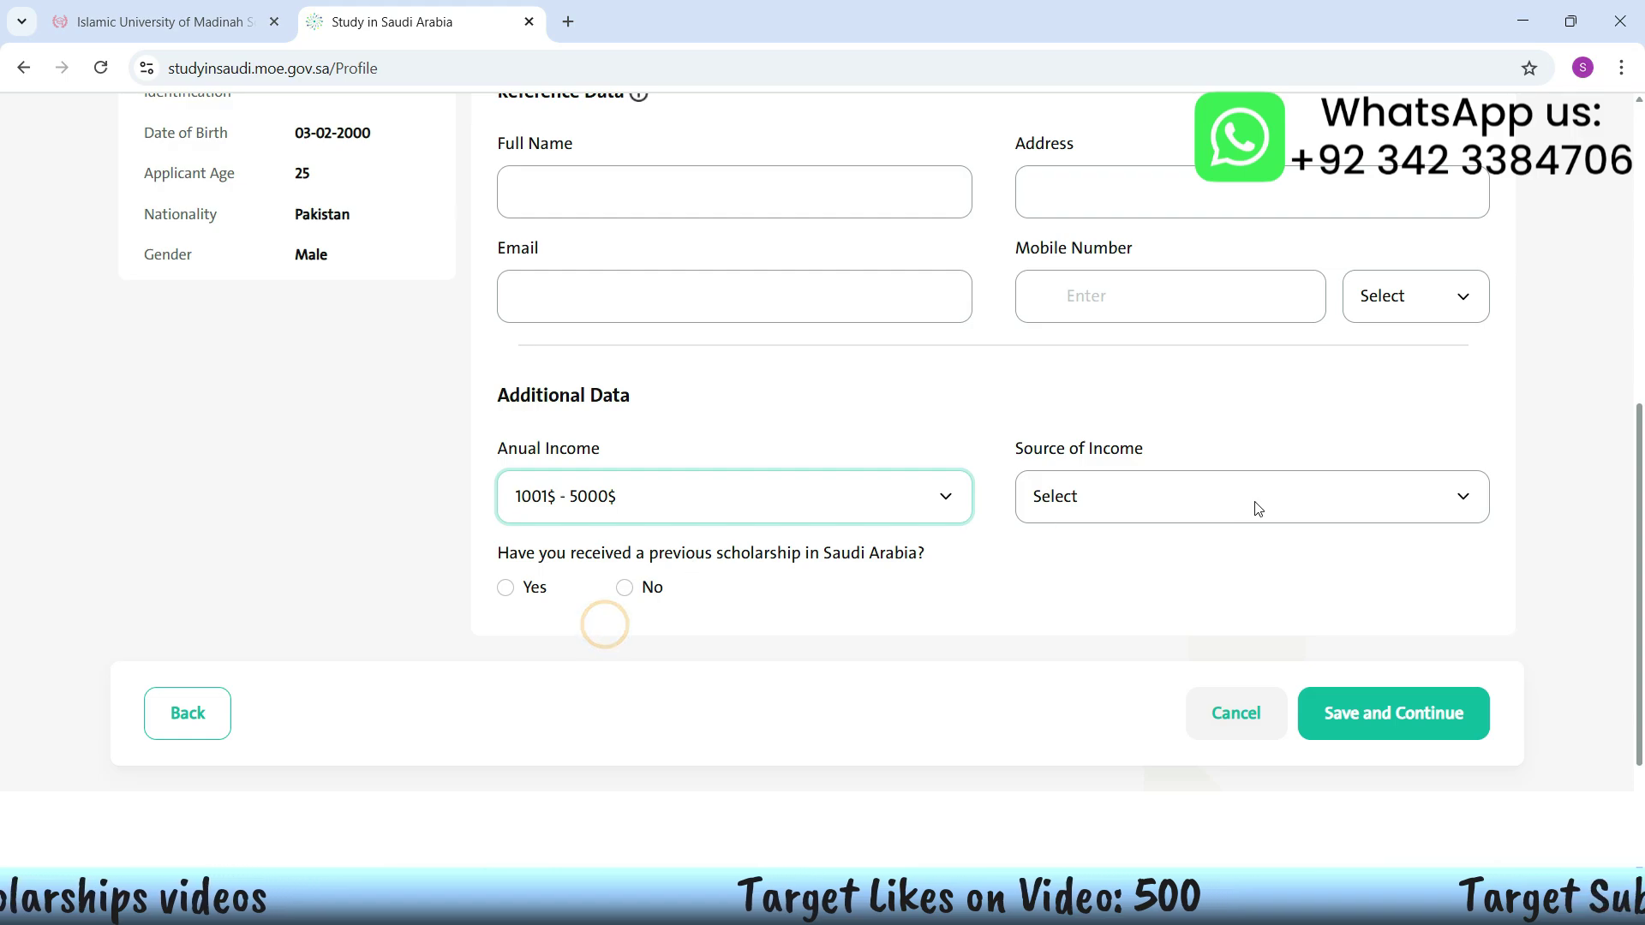
Set the source of income to Support From my Family and change the annual income to 0$ - 1000$
{"action": "left_click", "coordinate": [1217, 505]}
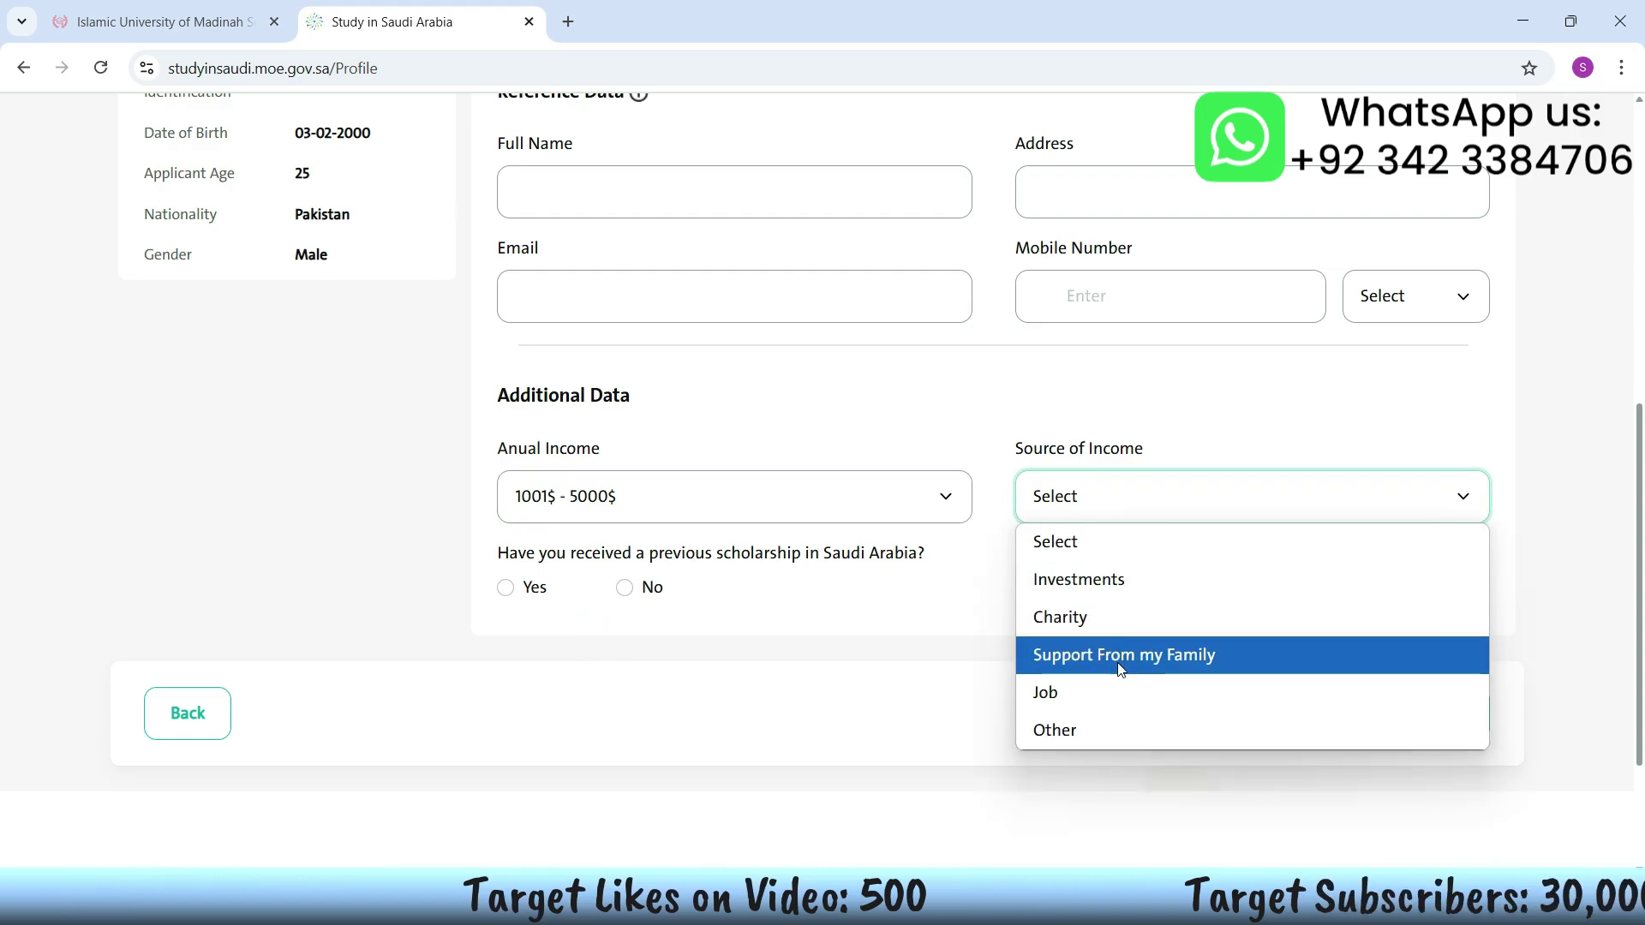
{"action": "left_click", "coordinate": [1120, 670]}
{"action": "left_click", "coordinate": [619, 505]}
{"action": "left_click", "coordinate": [623, 577]}
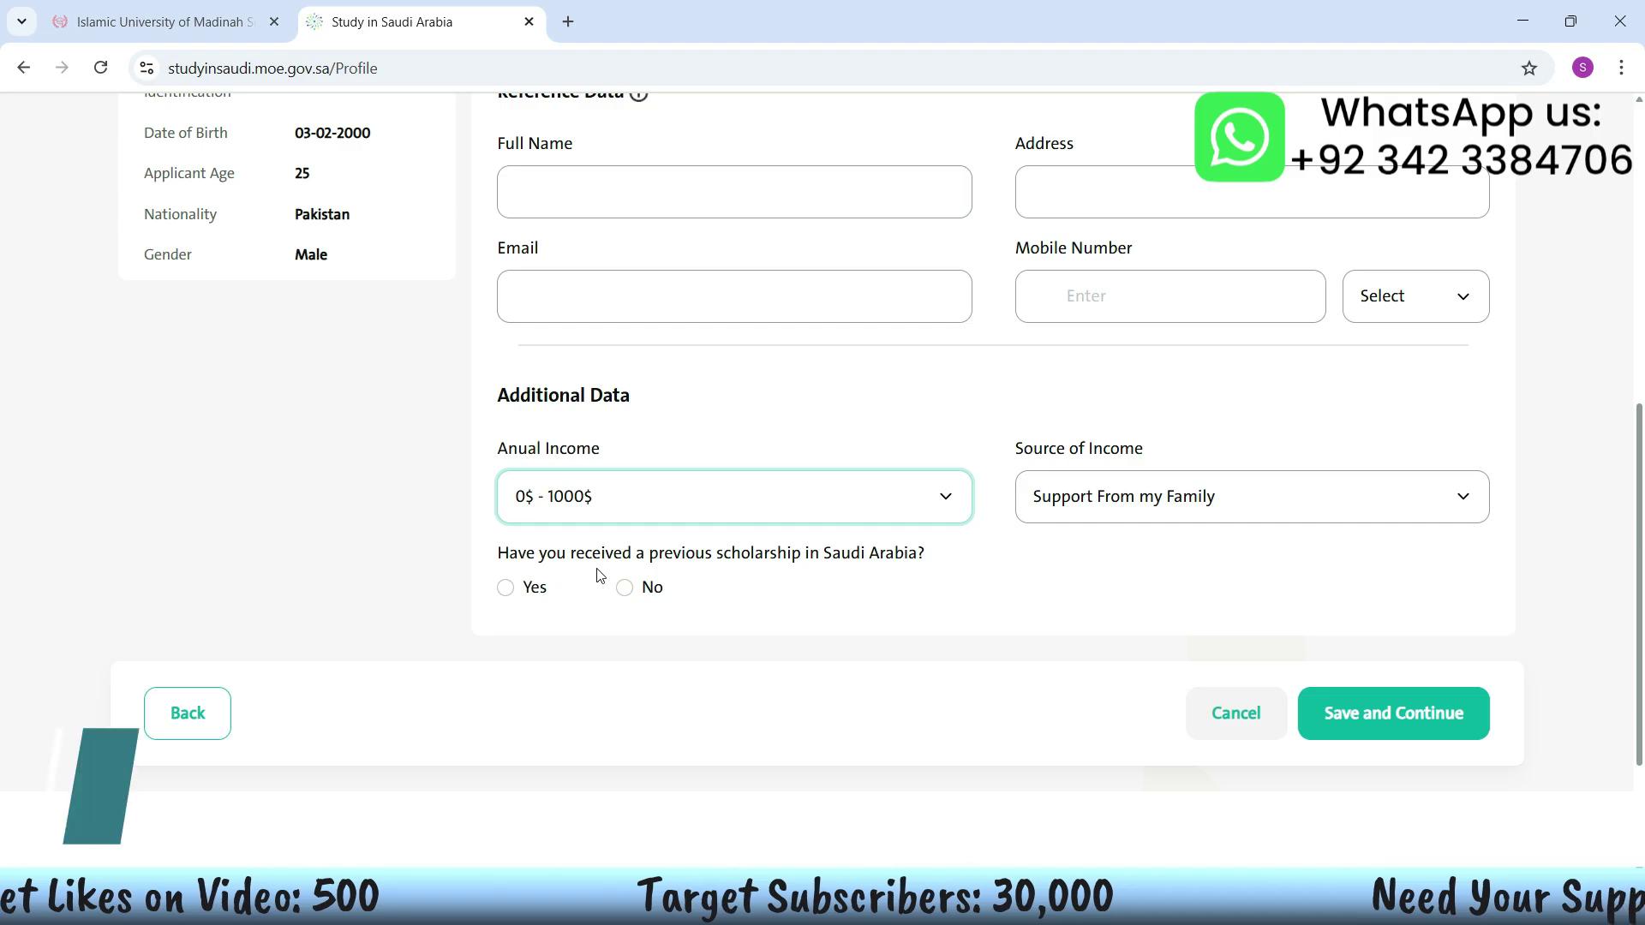
Answer No to having received a previous scholarship in Saudi Arabia, and save the additional data to continue
{"action": "left_click", "coordinate": [628, 592]}
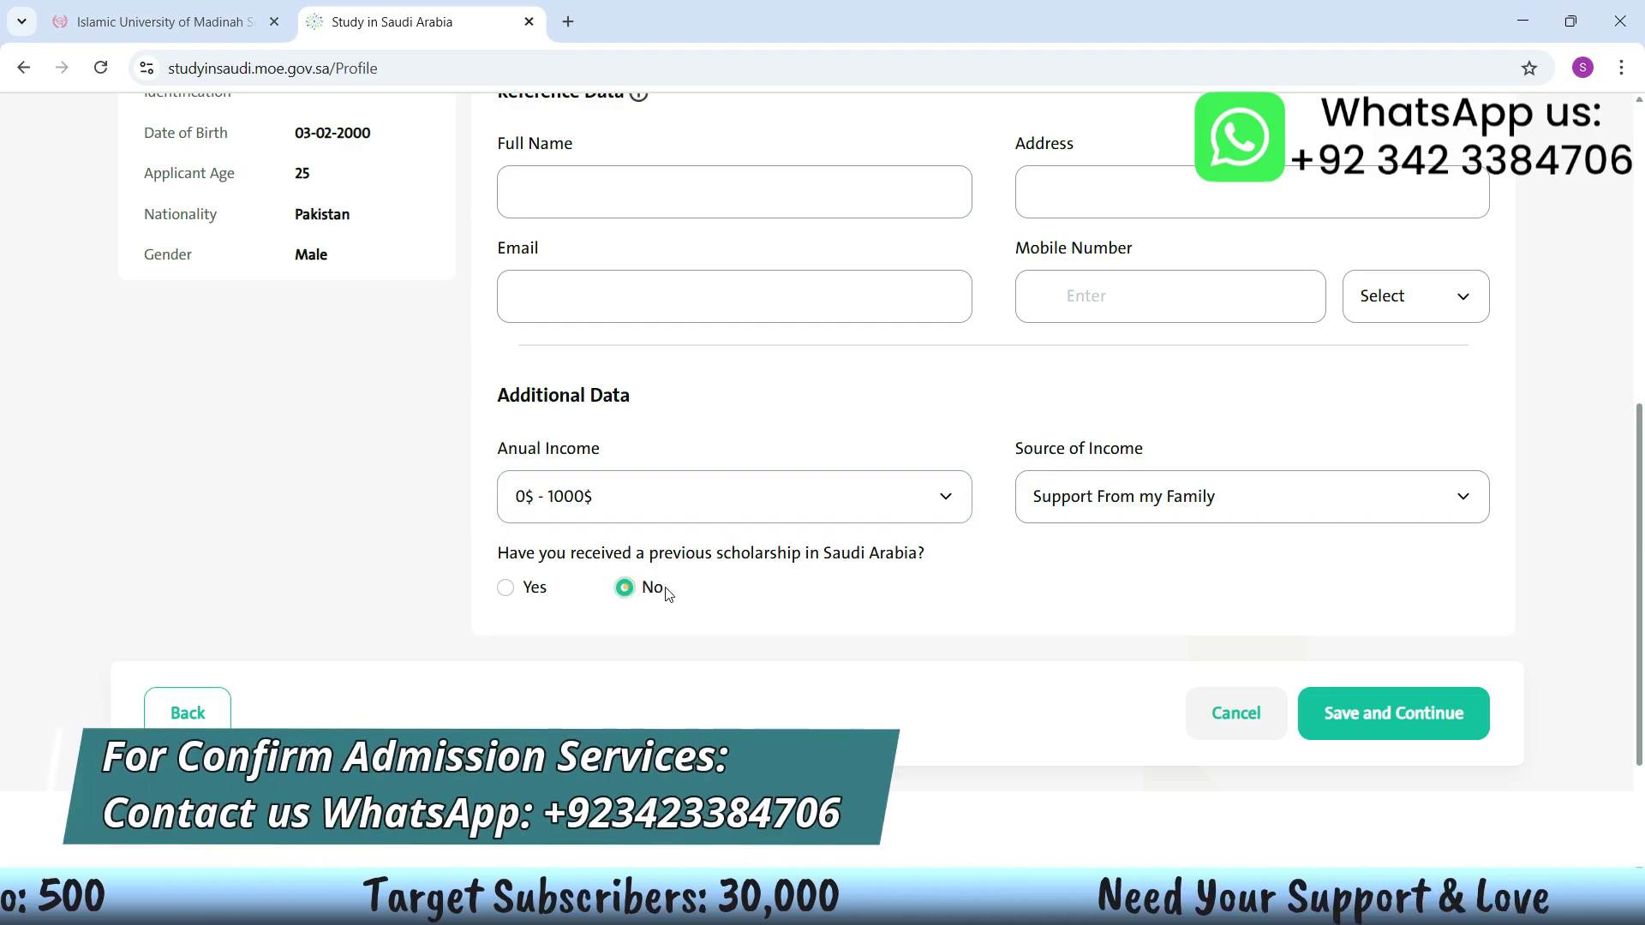
{"action": "scroll", "coordinate": [819, 384], "scroll_direction": "up", "scroll_amount": 2}
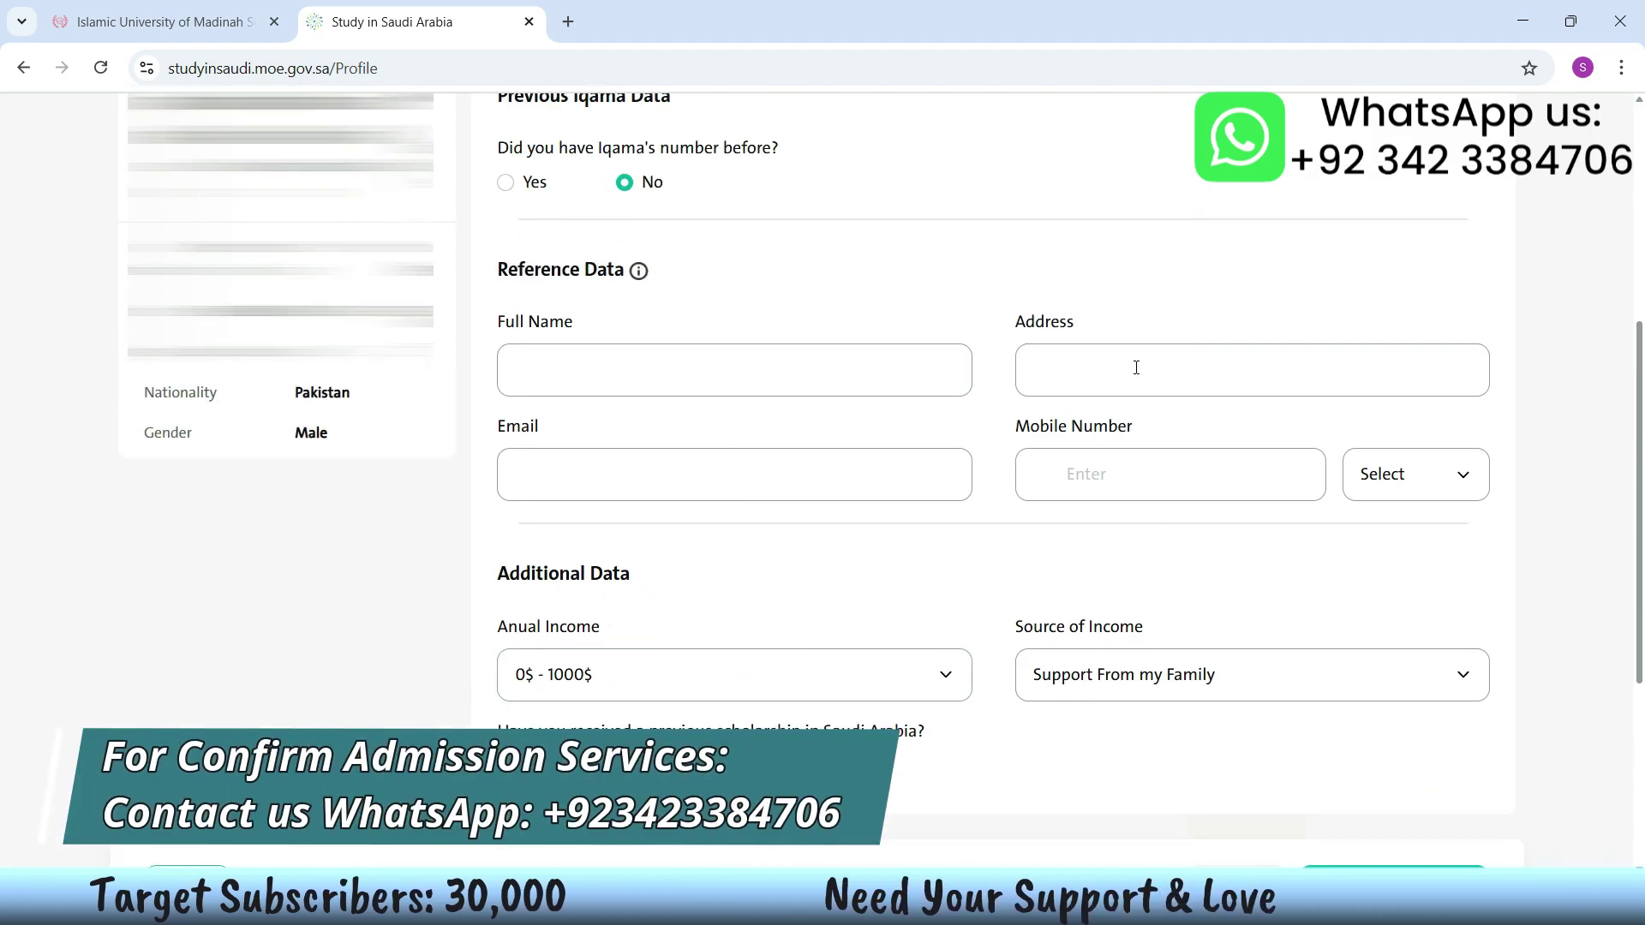
{"action": "scroll", "coordinate": [1136, 368], "scroll_direction": "down", "scroll_amount": 5}
{"action": "left_click", "coordinate": [1390, 524]}
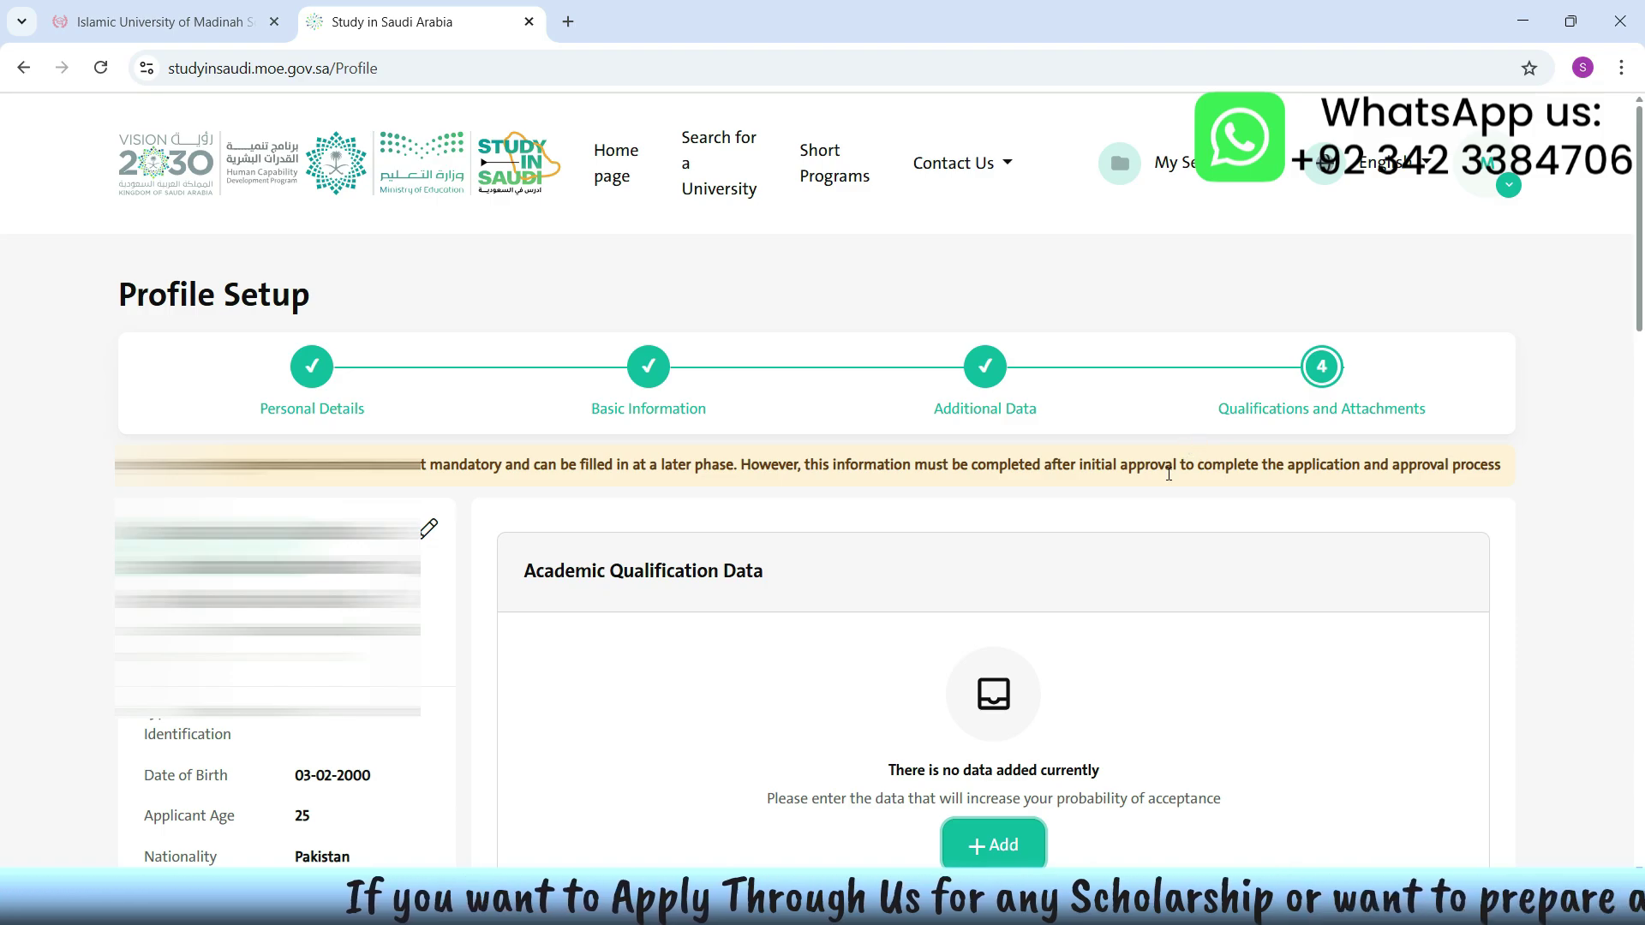
Start a new academic qualification entry with High School as the qualification and Pakistan as its place
{"action": "scroll", "coordinate": [1097, 551], "scroll_direction": "down", "scroll_amount": 4}
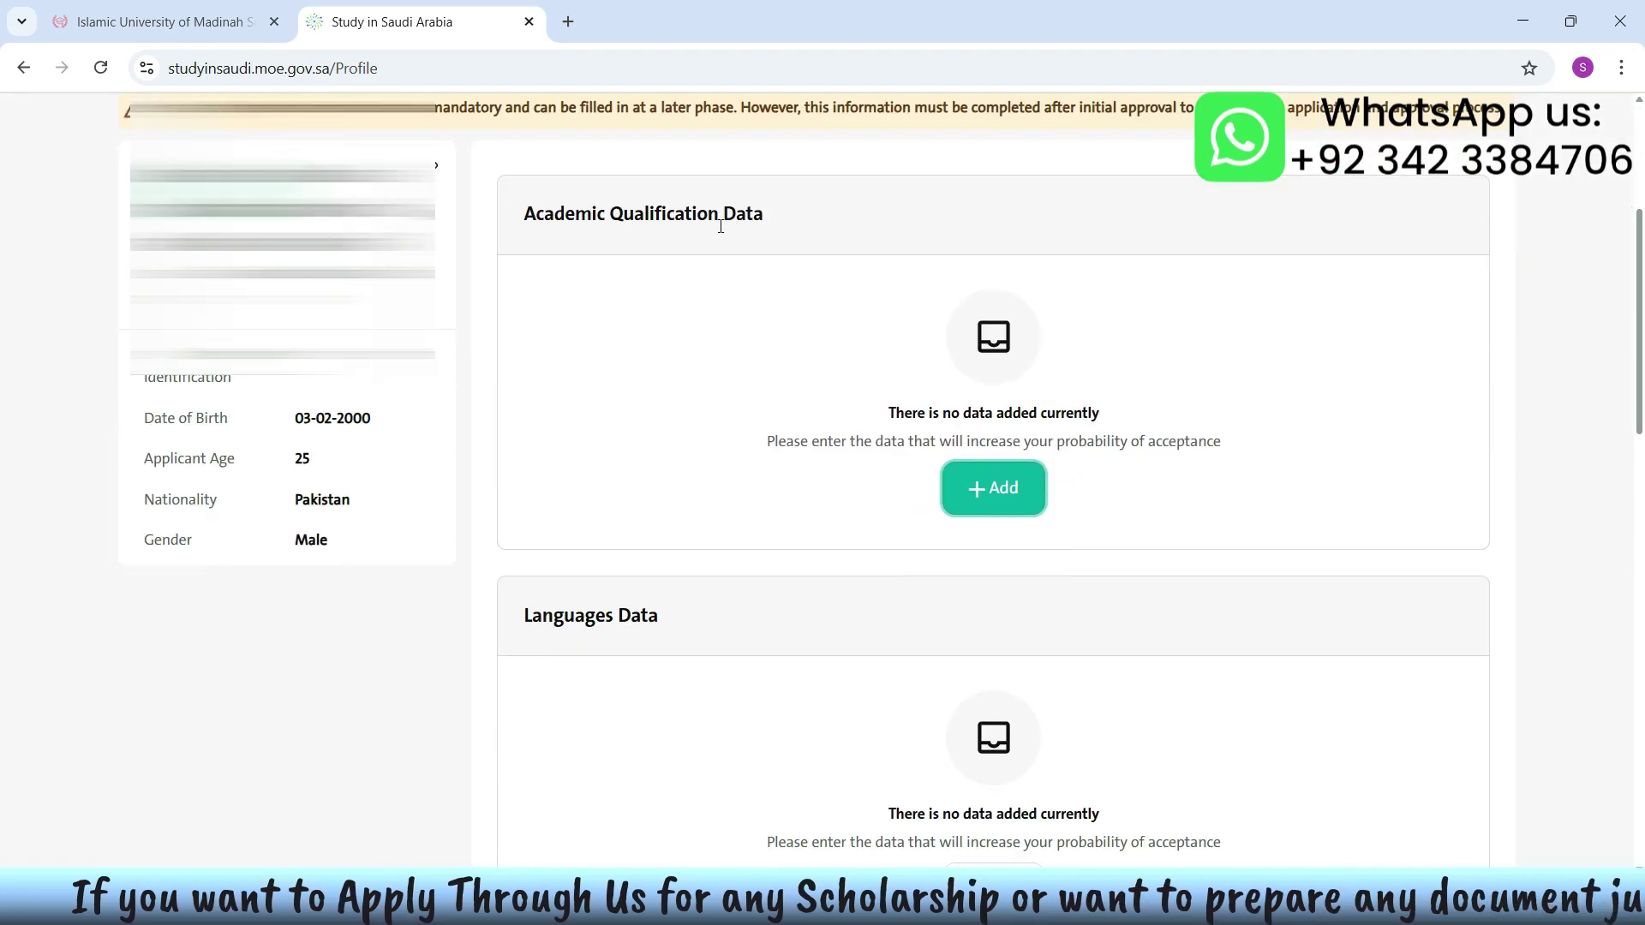
{"action": "left_click", "coordinate": [952, 513]}
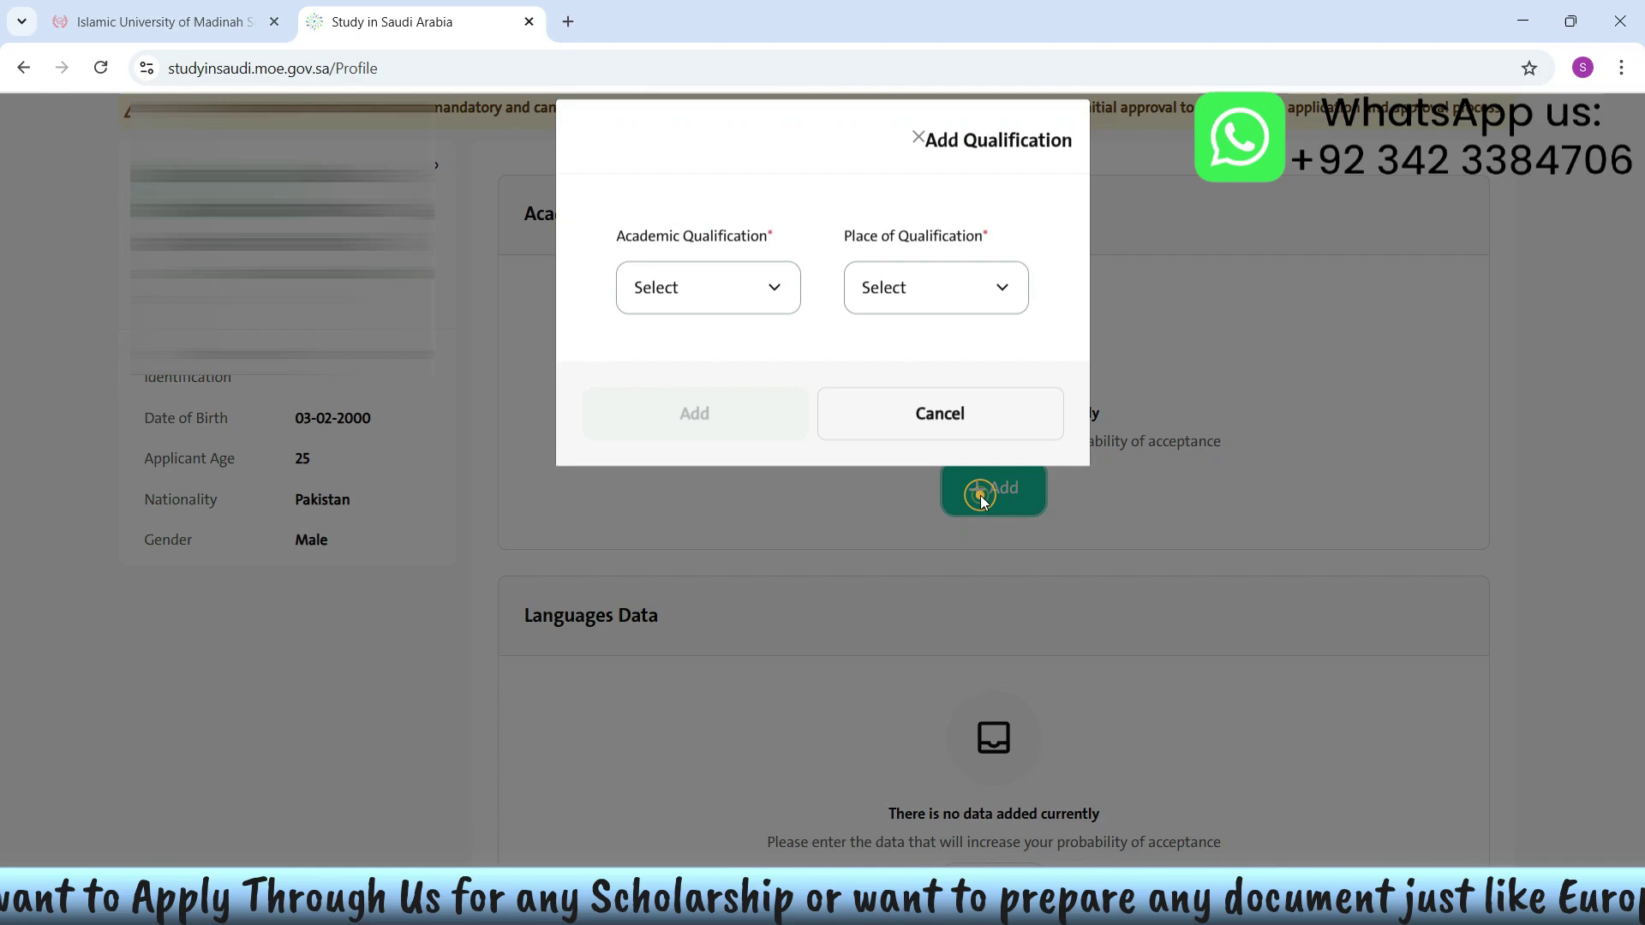
{"action": "left_click", "coordinate": [701, 312]}
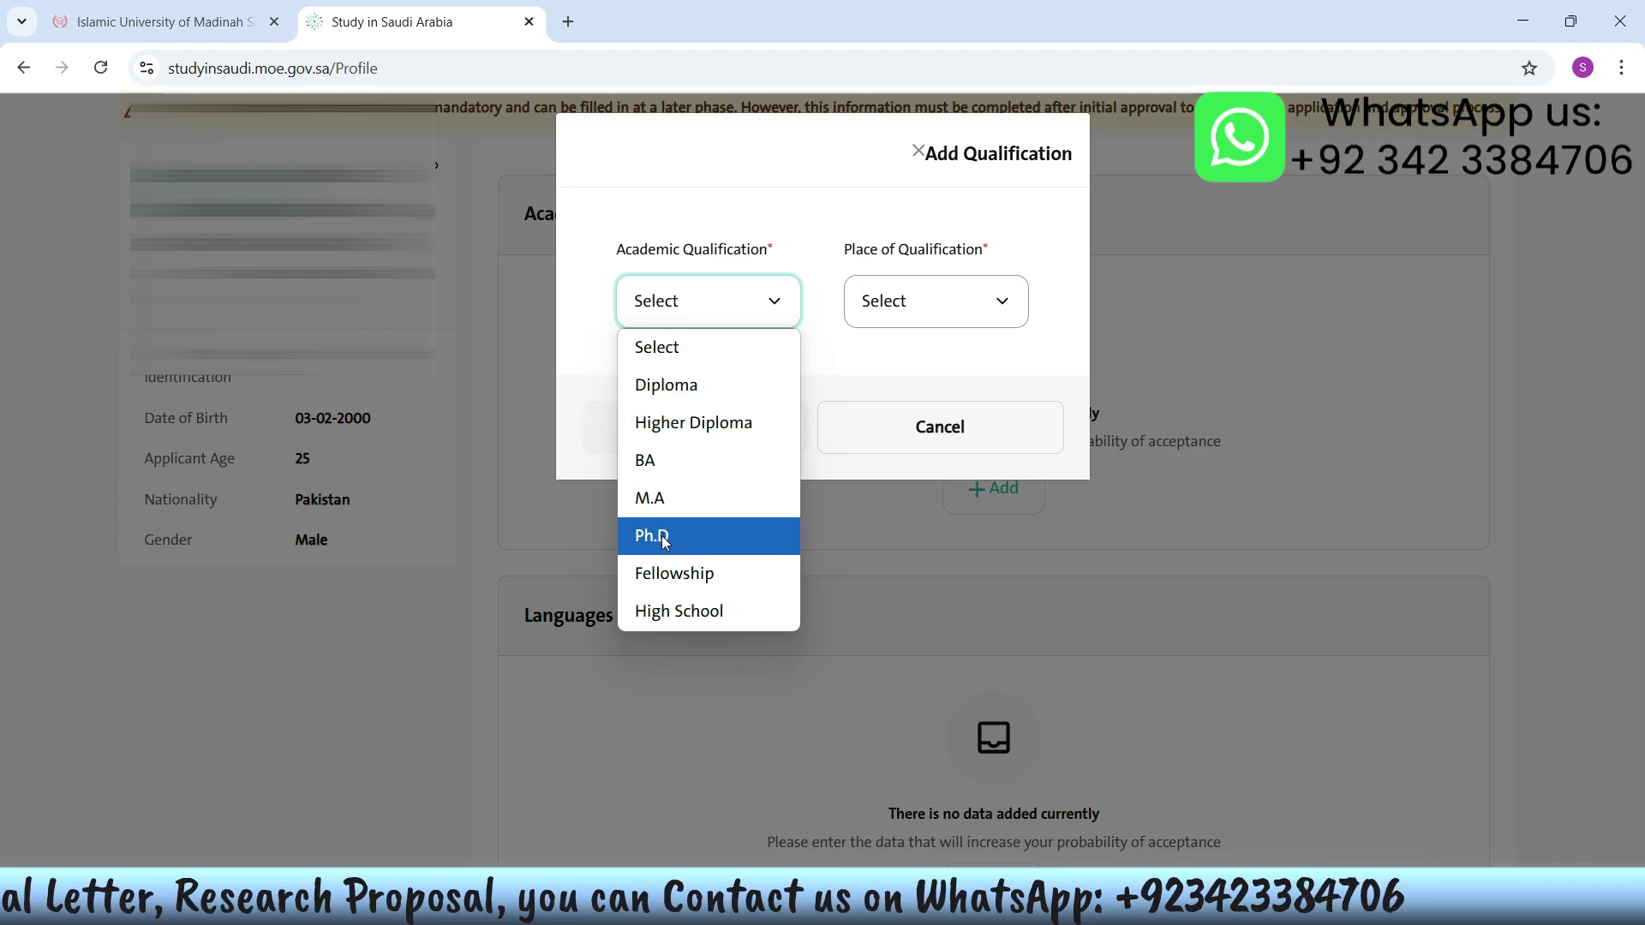
{"action": "left_click", "coordinate": [697, 611]}
{"action": "left_click", "coordinate": [882, 301]}
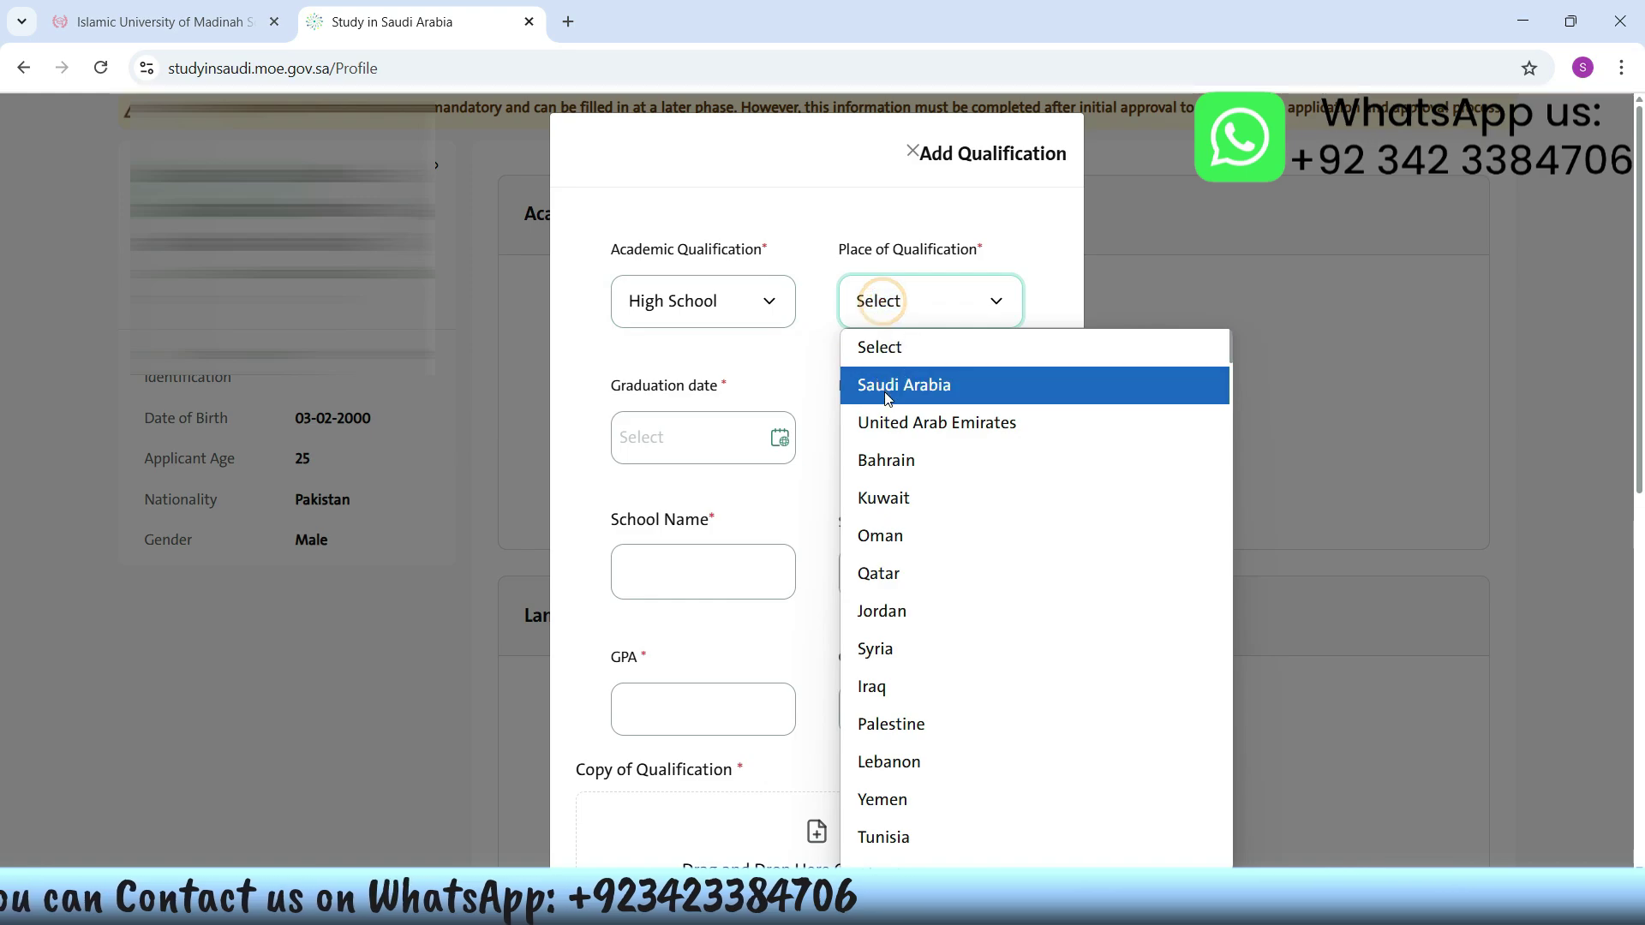
{"action": "type", "text": "p"}
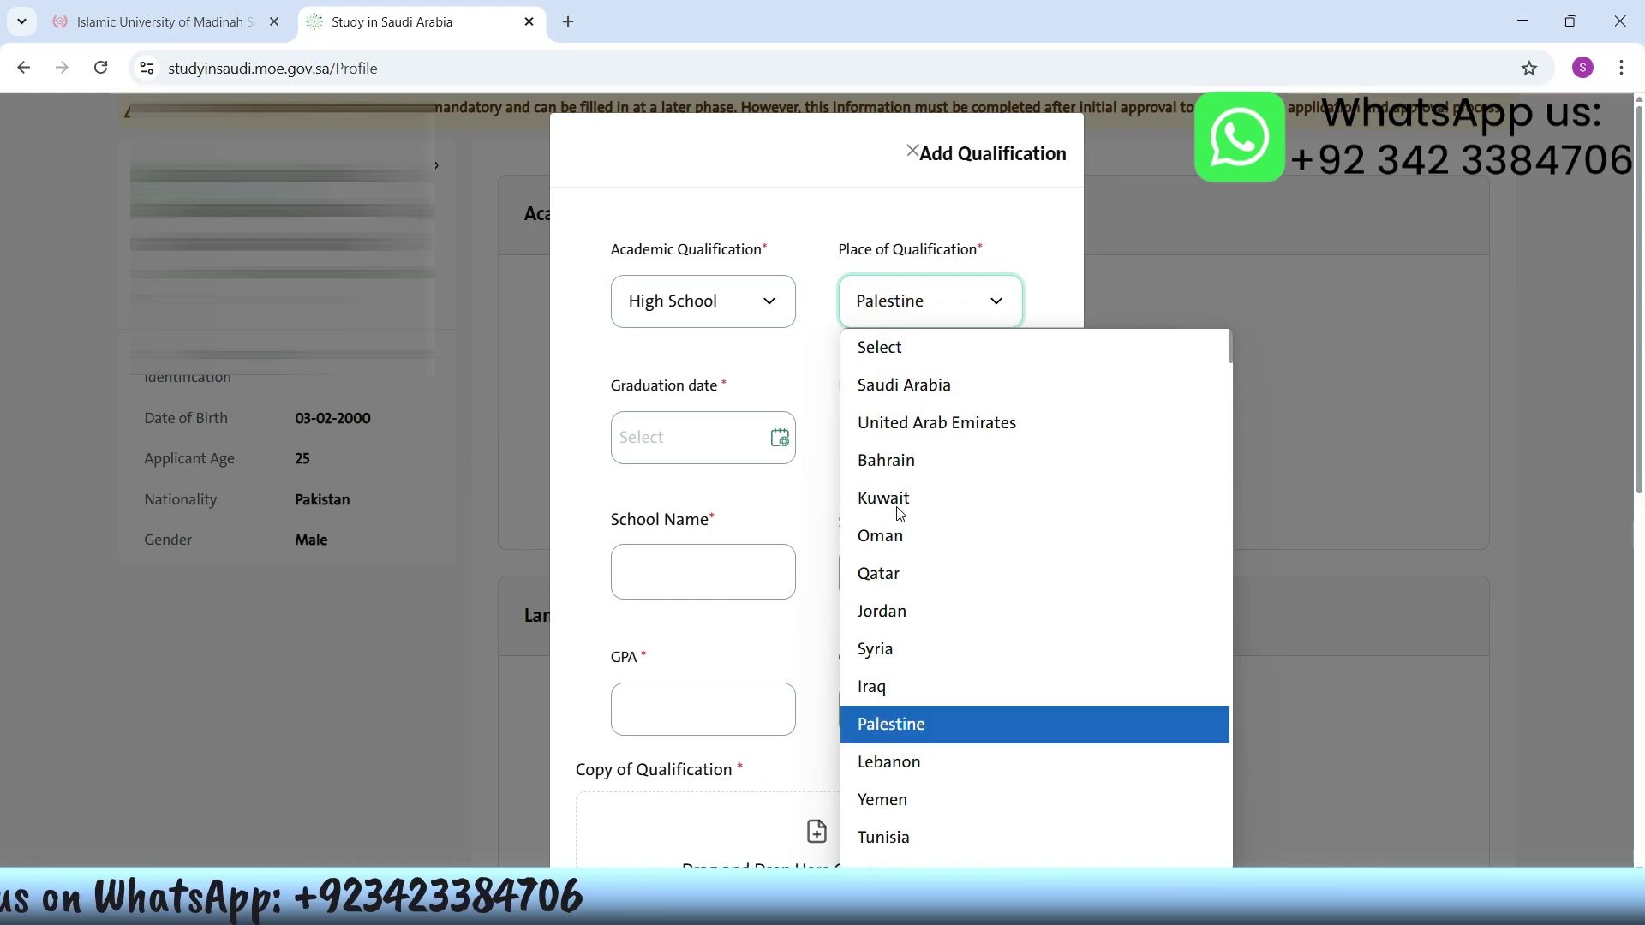
{"action": "type", "text": "akista"}
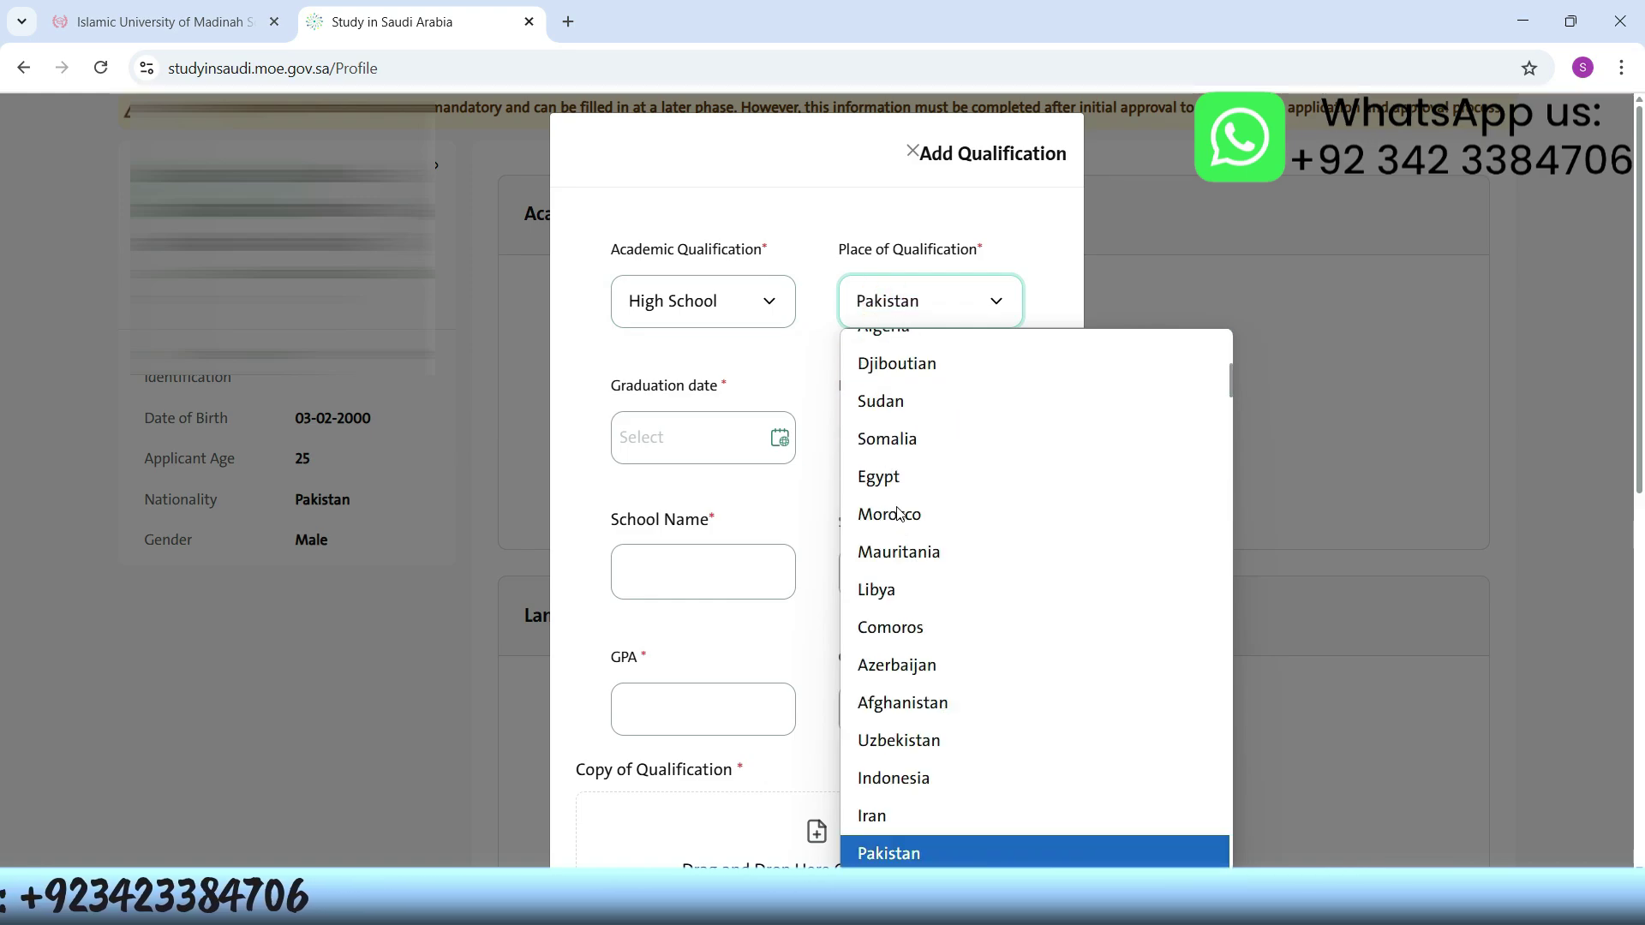
{"action": "left_click", "coordinate": [974, 846]}
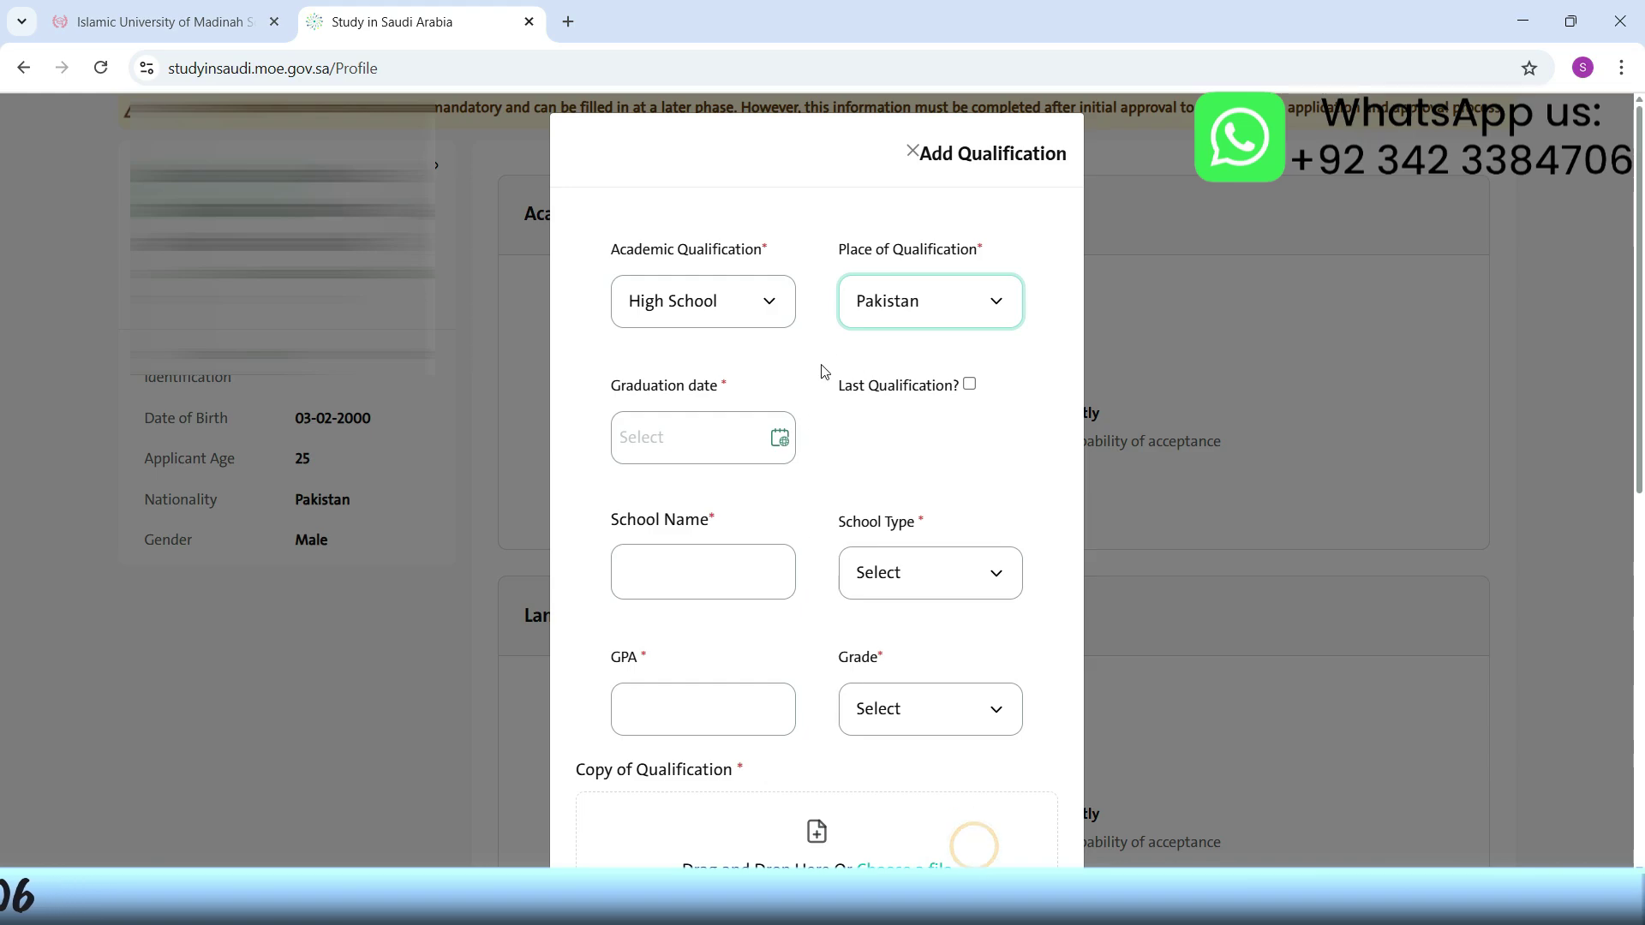
Set the school type of the high school qualification to Private
{"action": "left_click", "coordinate": [968, 387]}
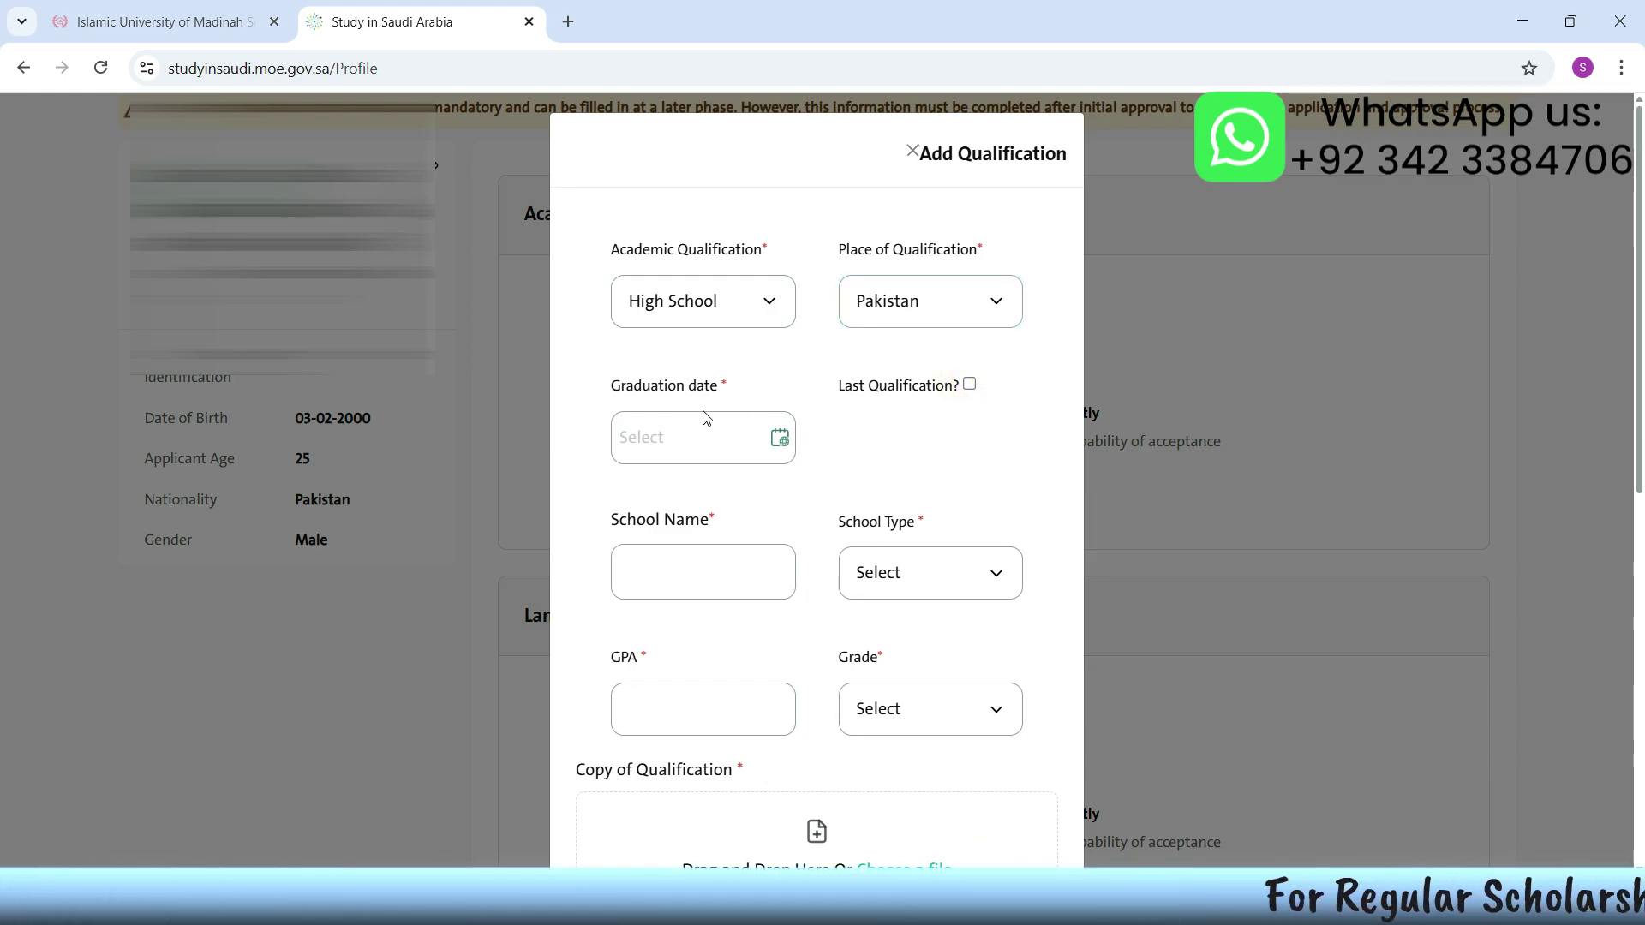
{"action": "scroll", "coordinate": [679, 389], "scroll_direction": "down", "scroll_amount": 4}
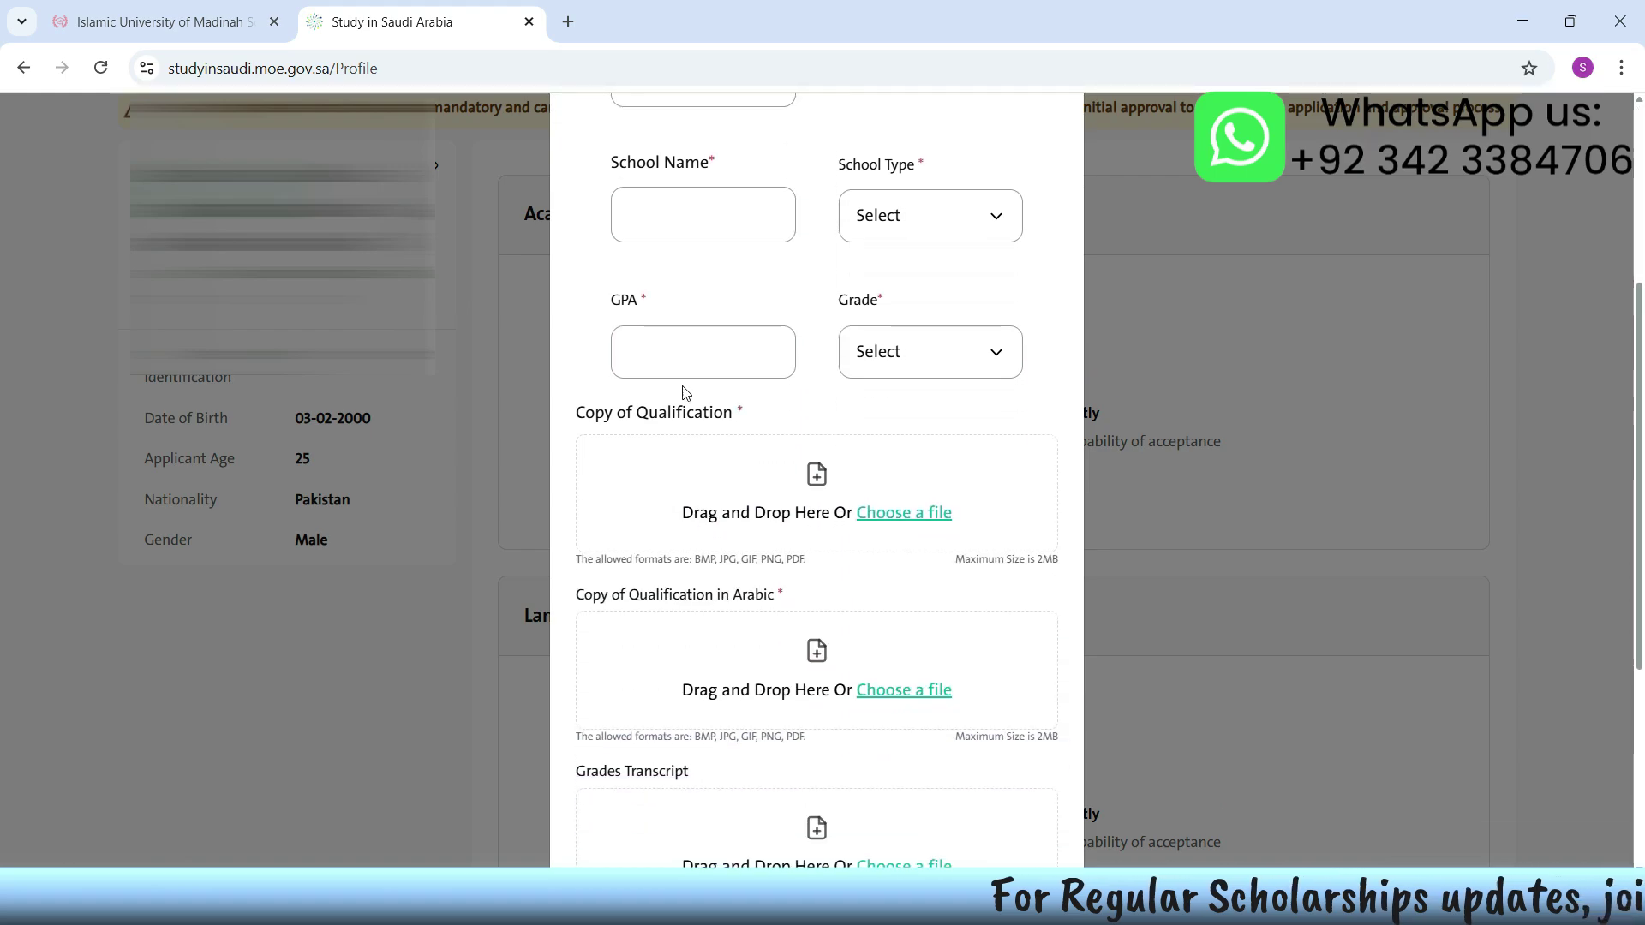
{"action": "left_click", "coordinate": [905, 227]}
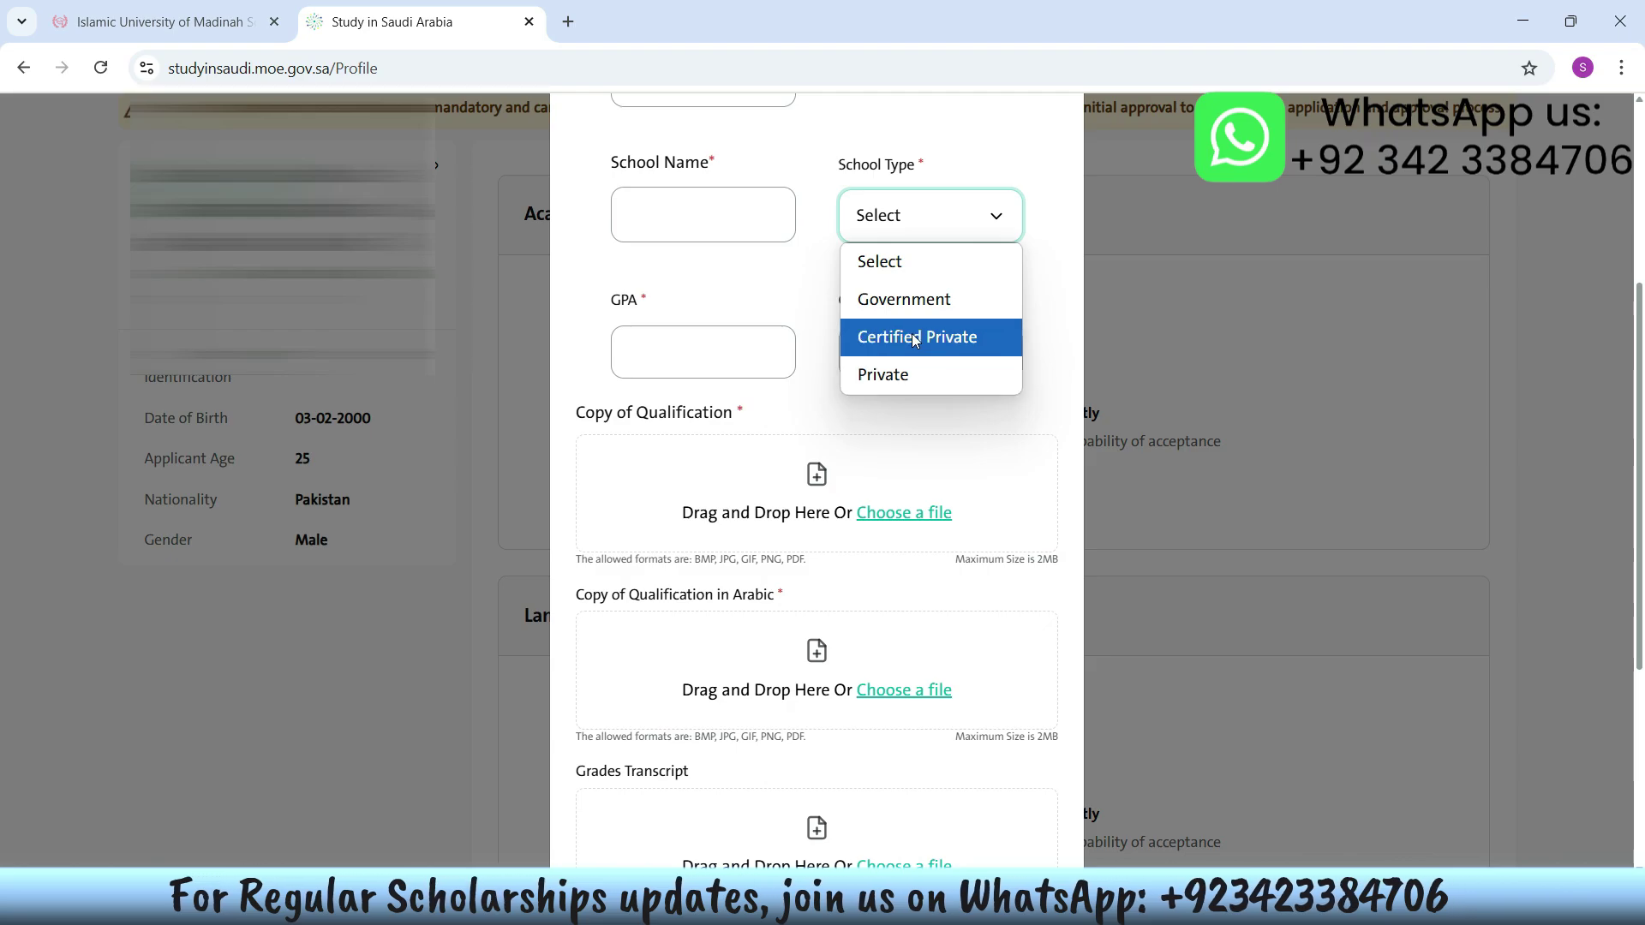
{"action": "left_click", "coordinate": [910, 377]}
Examine the GPA field, the grade options, and the upload sections for the qualification copies and grade transcripts, including the Arabic versions
{"action": "left_click", "coordinate": [738, 356]}
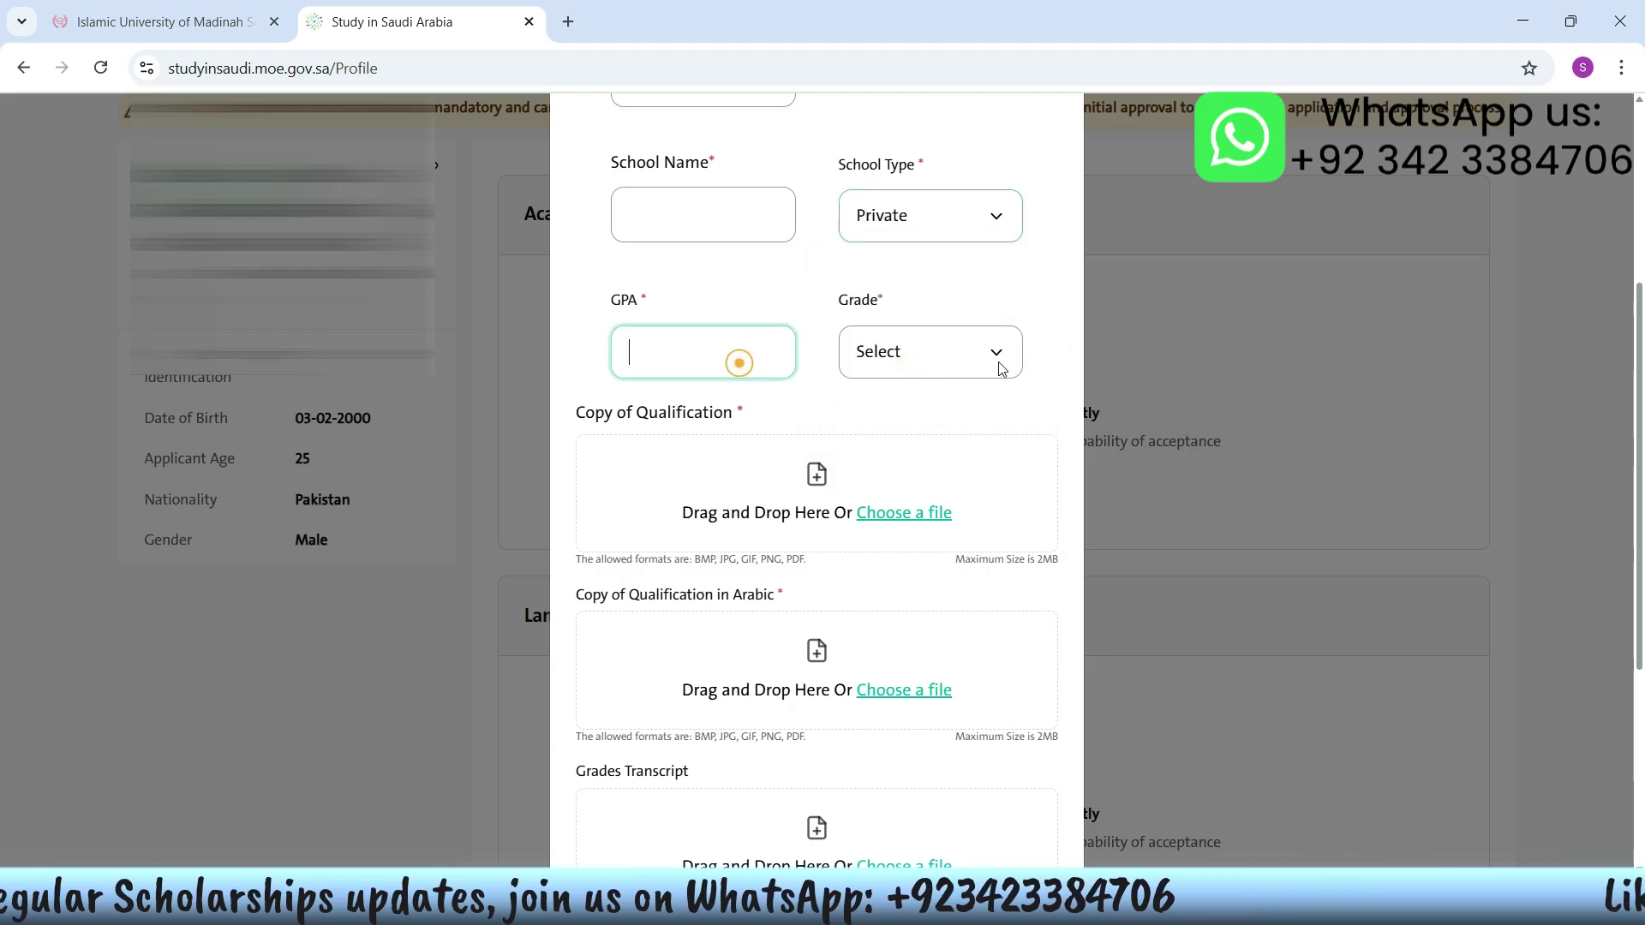
{"action": "left_click", "coordinate": [965, 357]}
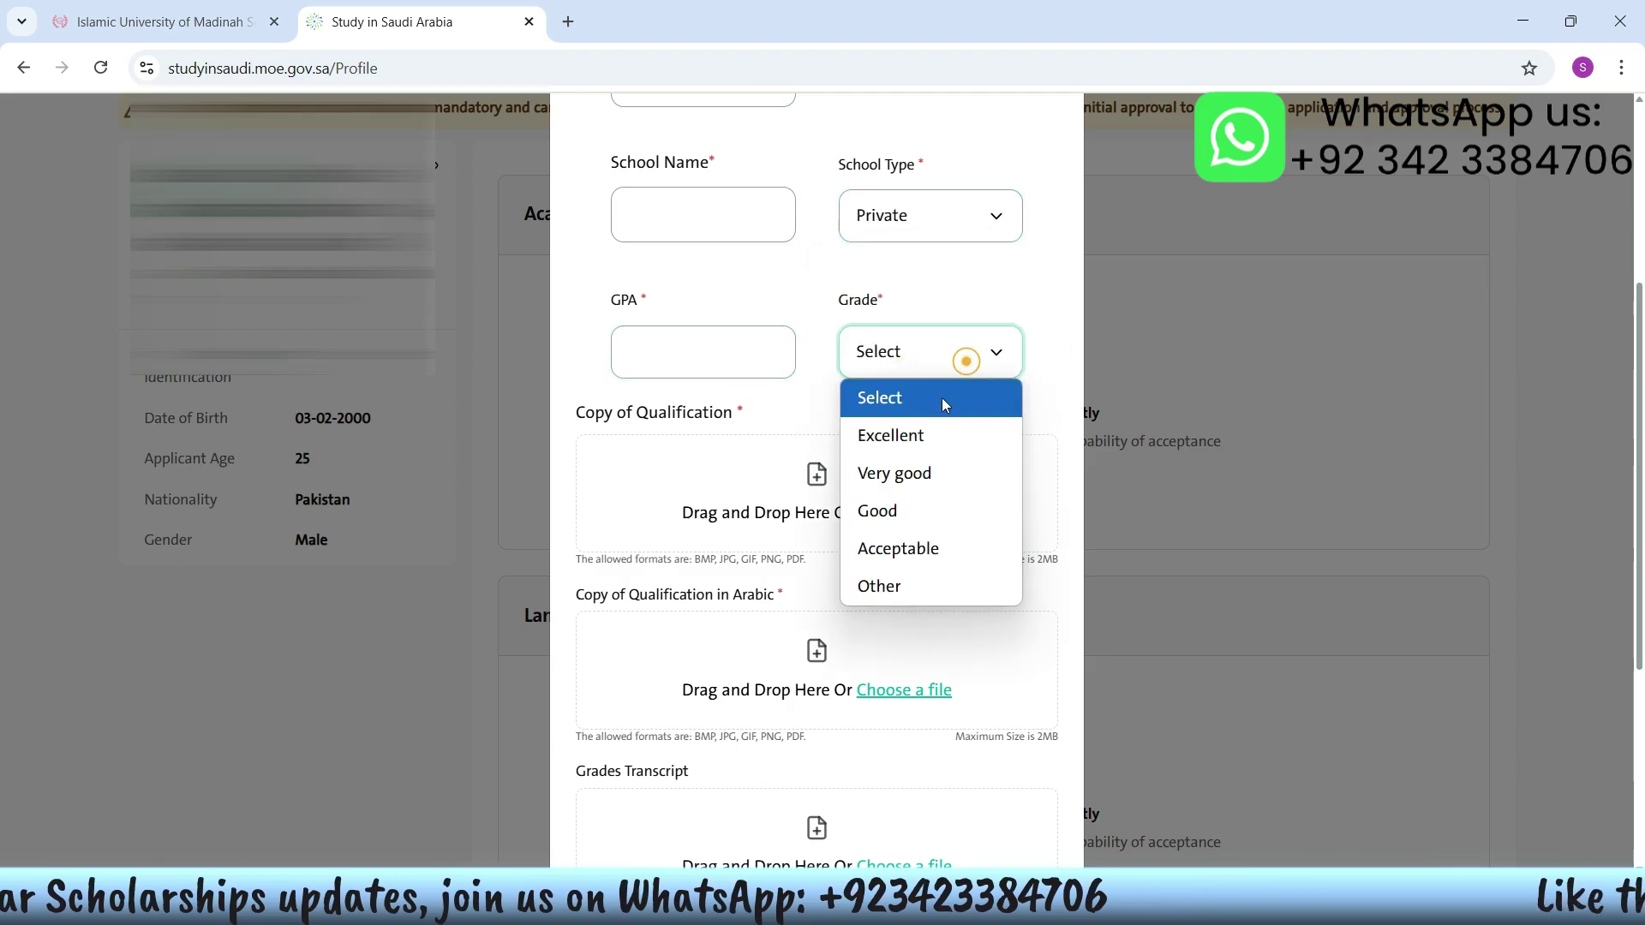
{"action": "left_click", "coordinate": [761, 302]}
{"action": "scroll", "coordinate": [718, 285], "scroll_direction": "down", "scroll_amount": 2}
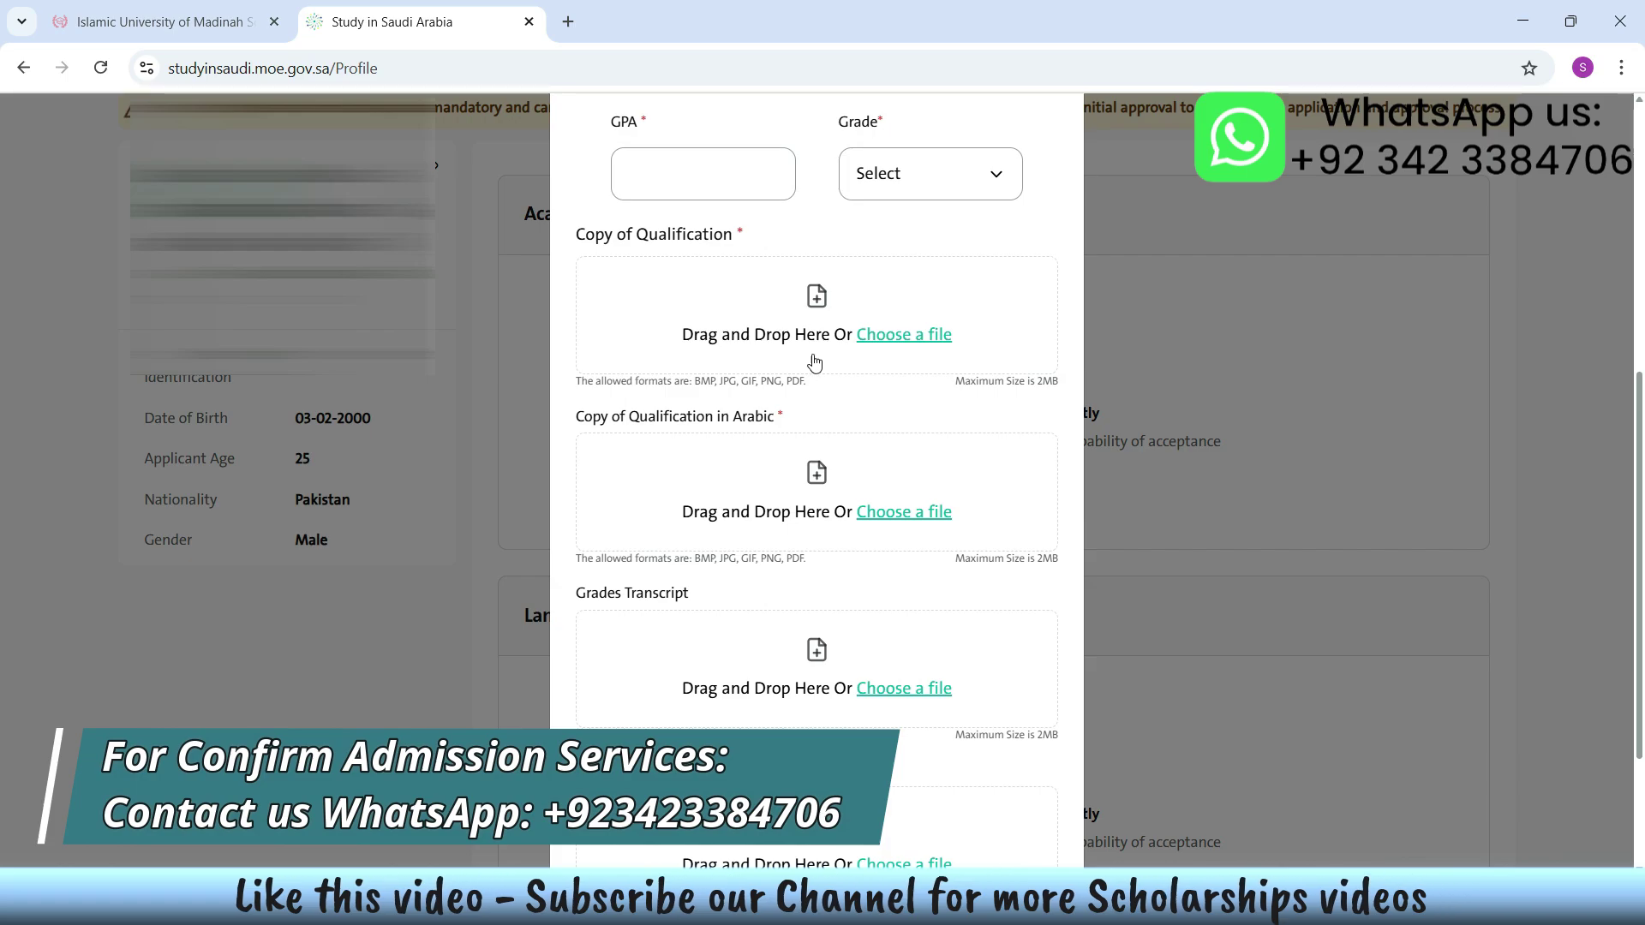
{"action": "scroll", "coordinate": [808, 495], "scroll_direction": "down", "scroll_amount": 3}
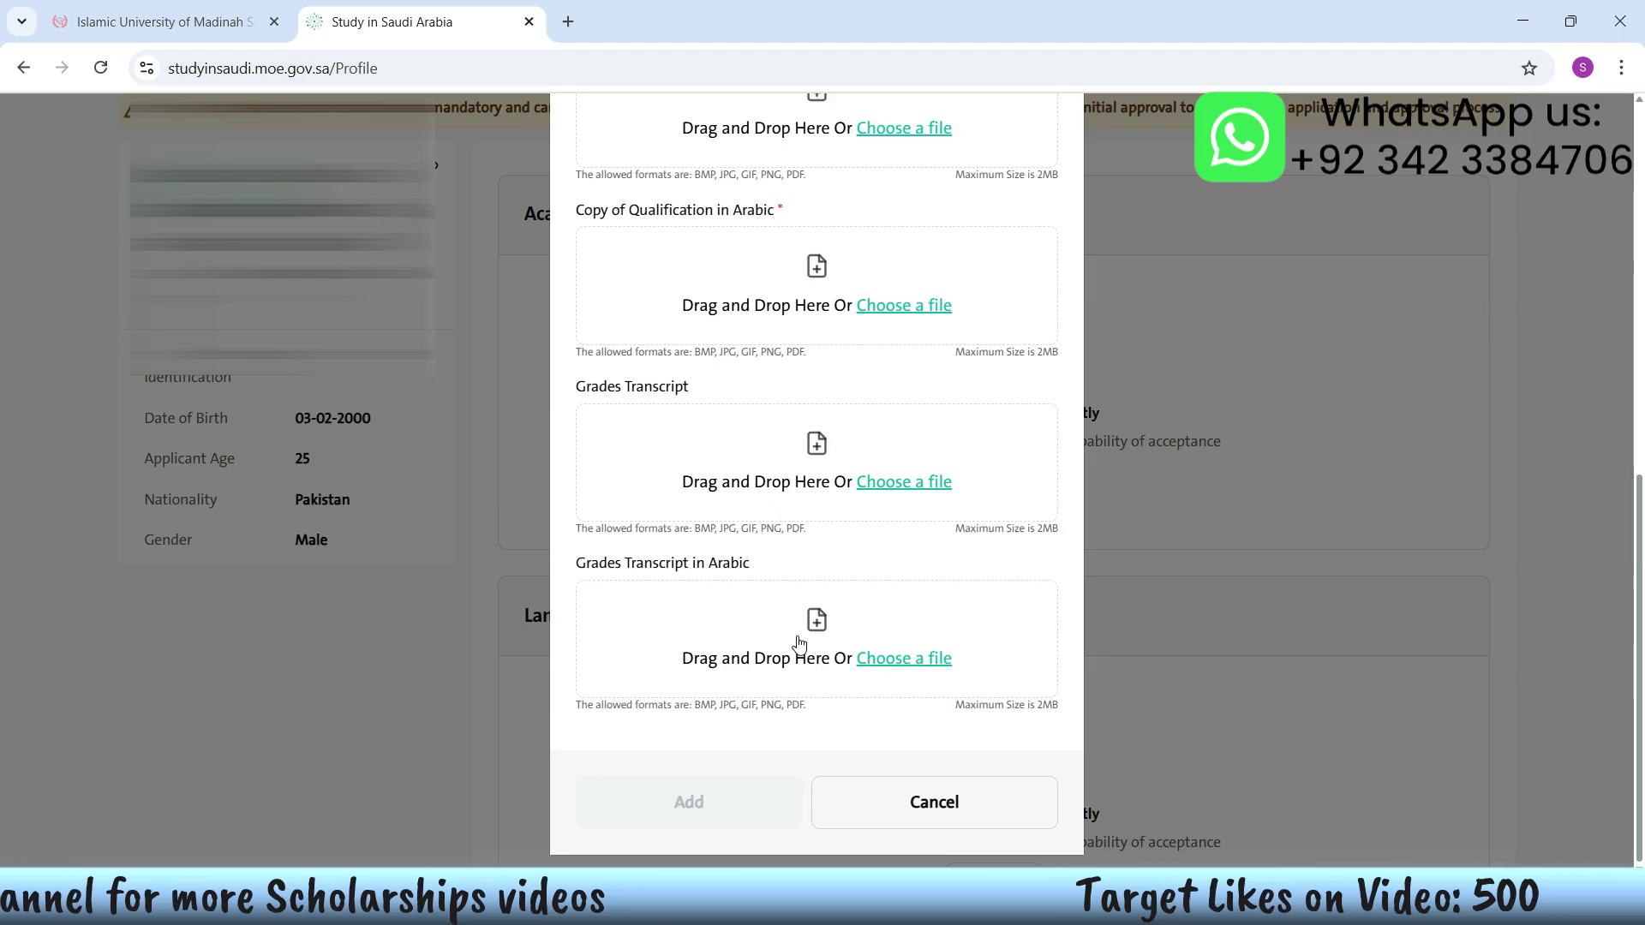
{"action": "scroll", "coordinate": [815, 610], "scroll_direction": "up", "scroll_amount": 4}
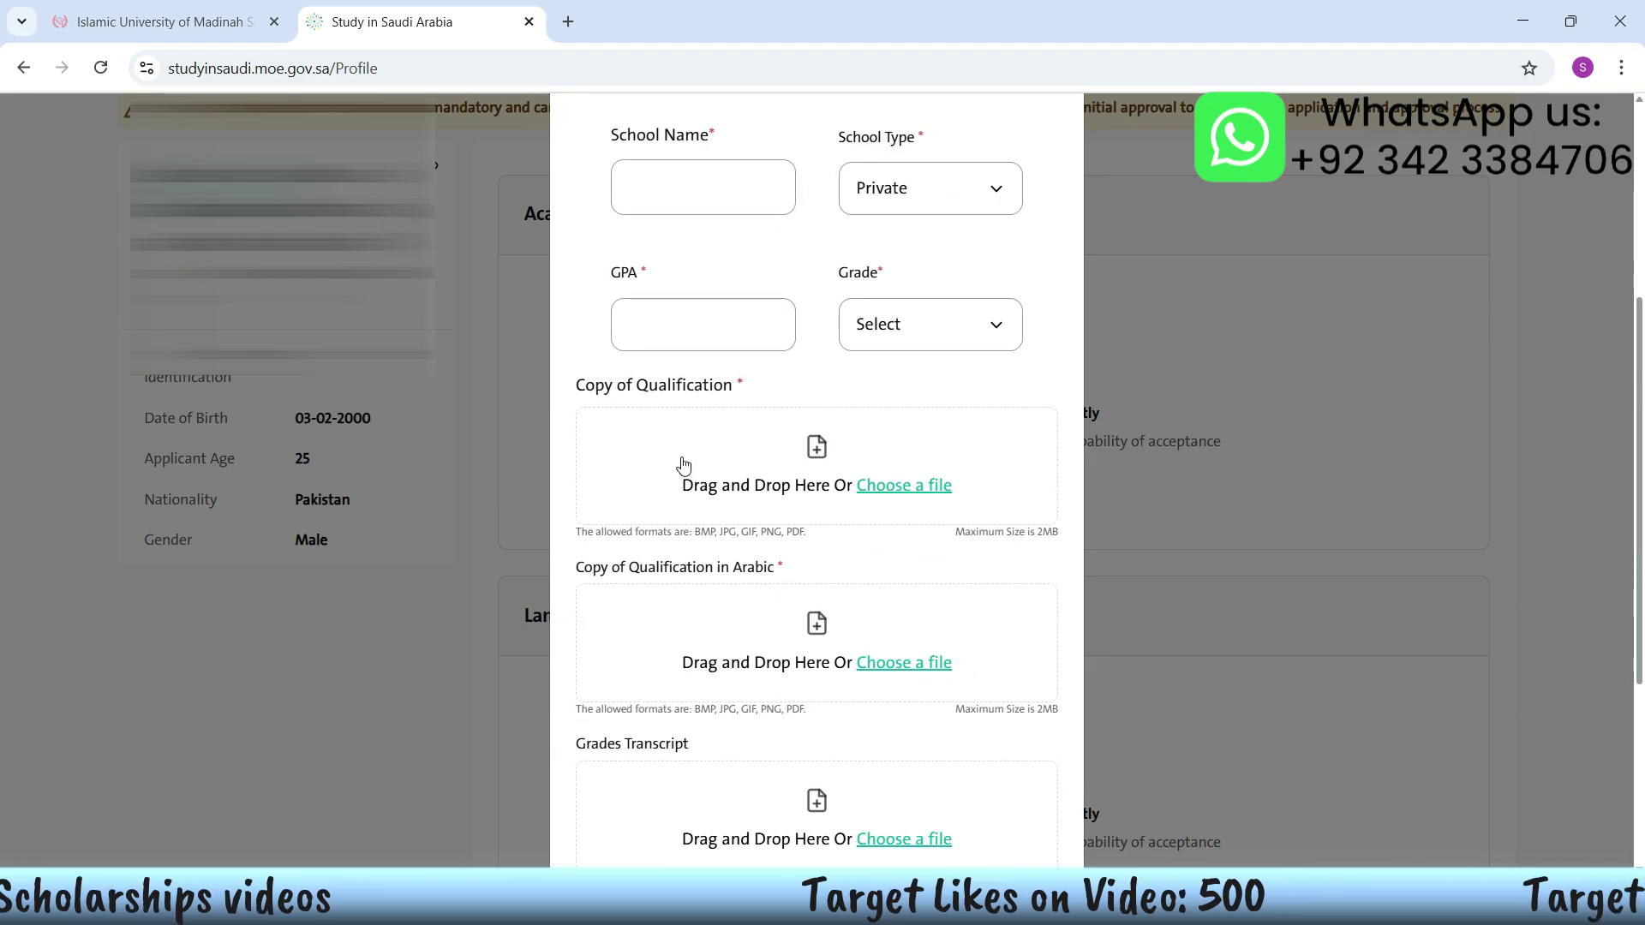
{"action": "triple_click", "coordinate": [585, 385]}
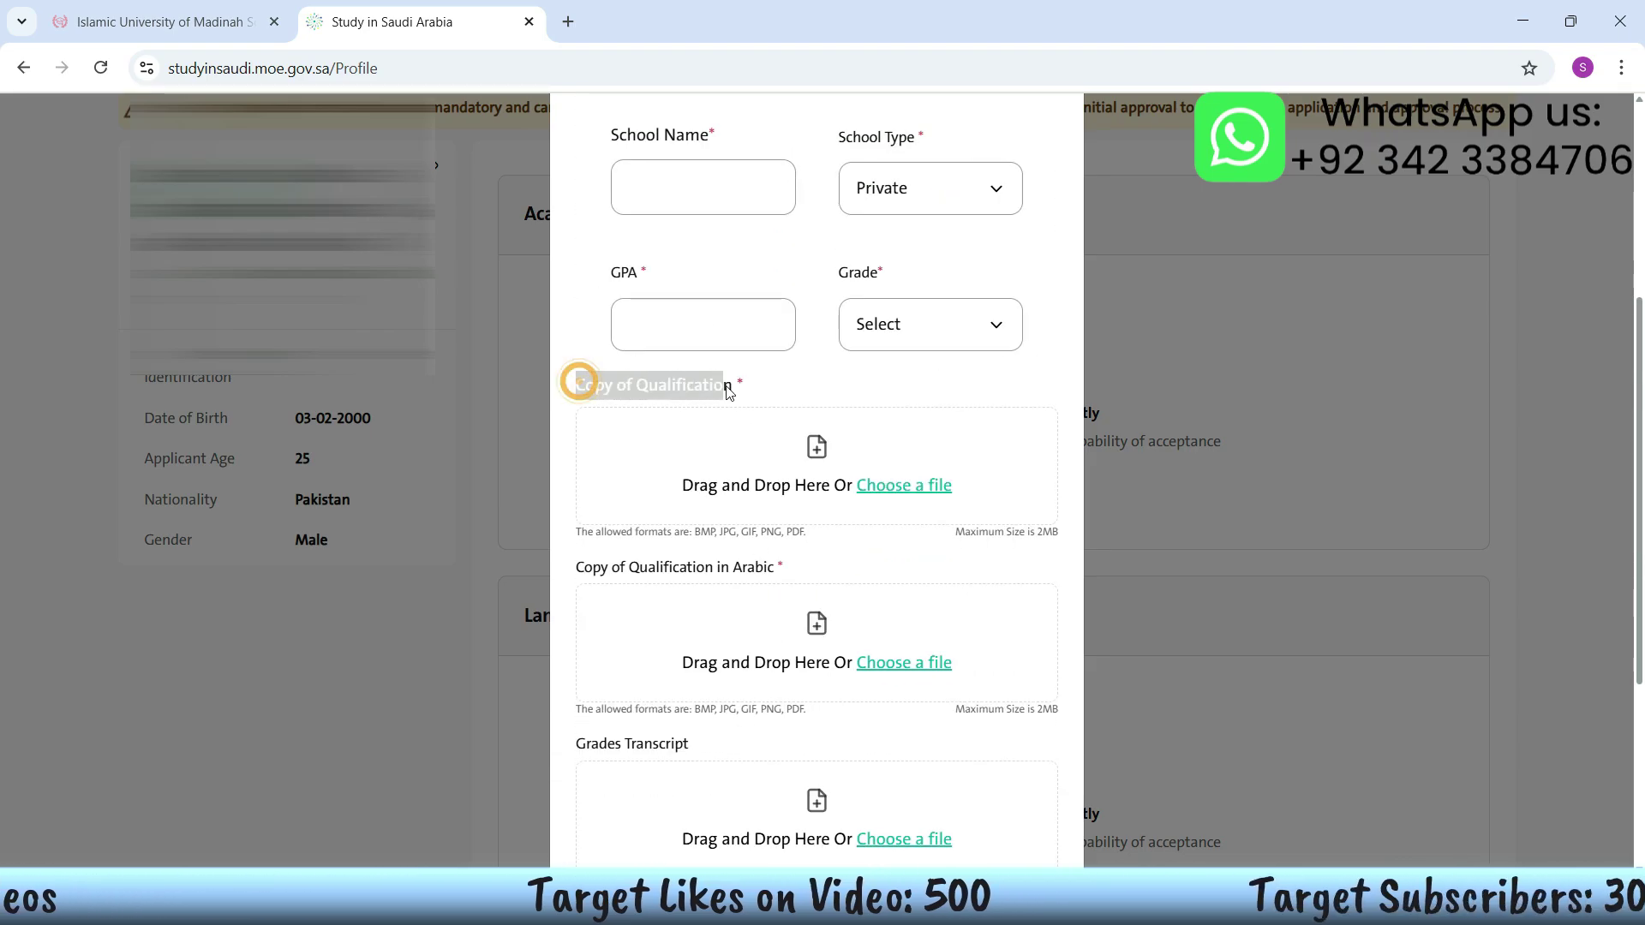
{"action": "left_click_drag", "start_coordinate": [580, 570], "coordinate": [810, 580]}
{"action": "scroll", "coordinate": [810, 579], "scroll_direction": "down", "scroll_amount": 4}
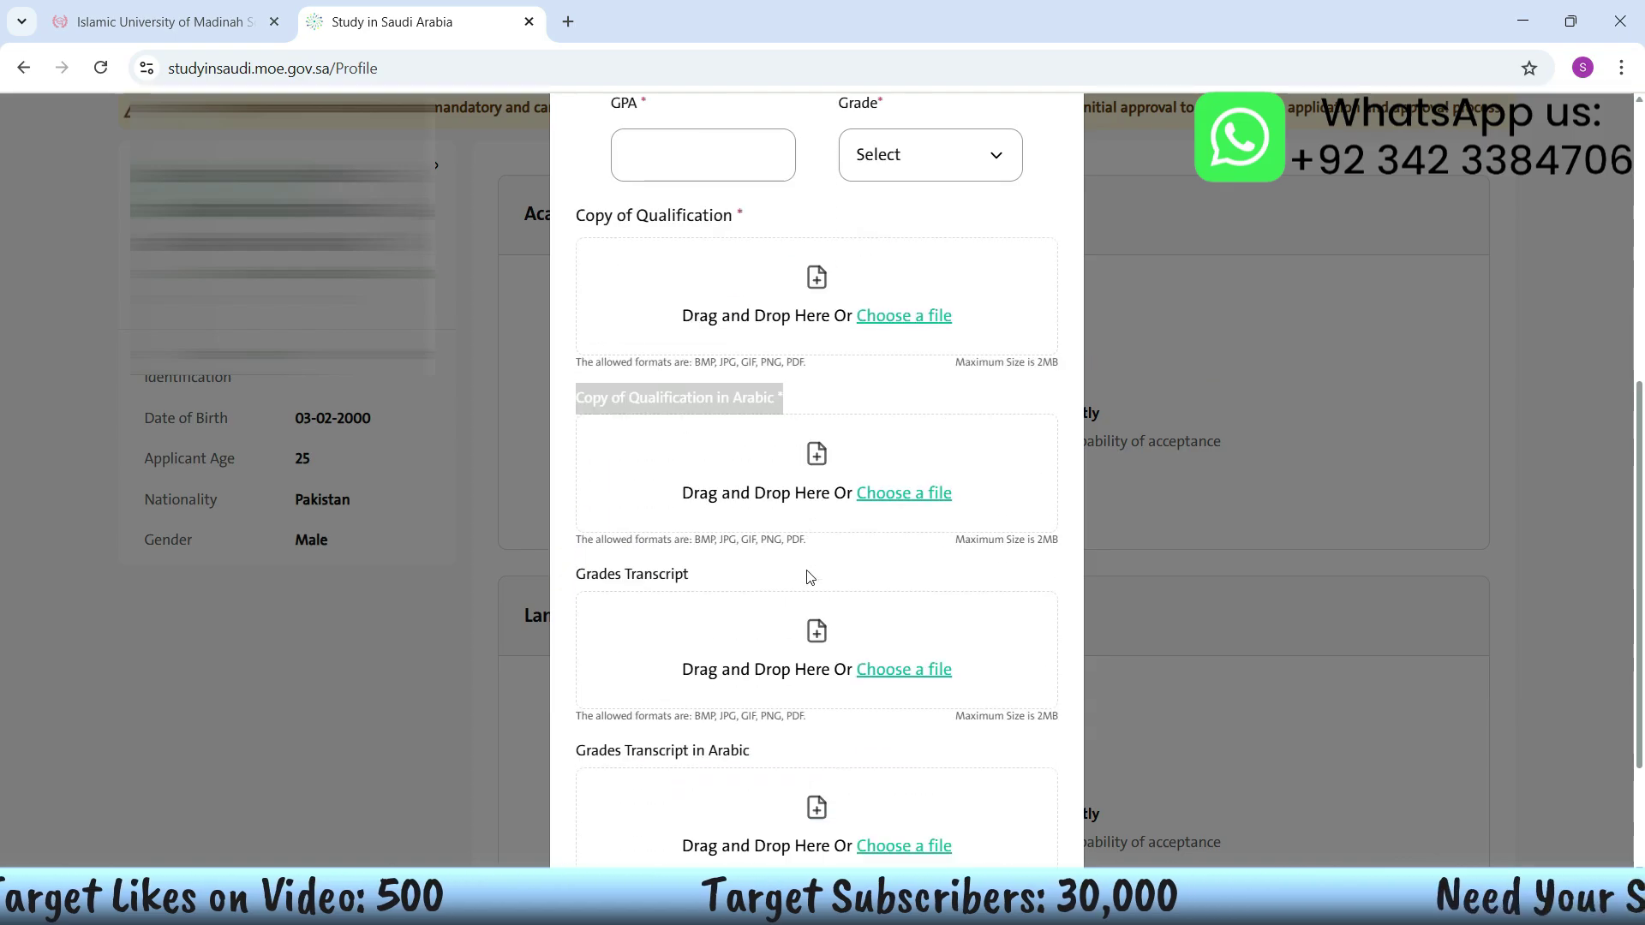
{"action": "scroll", "coordinate": [771, 443], "scroll_direction": "up", "scroll_amount": 2}
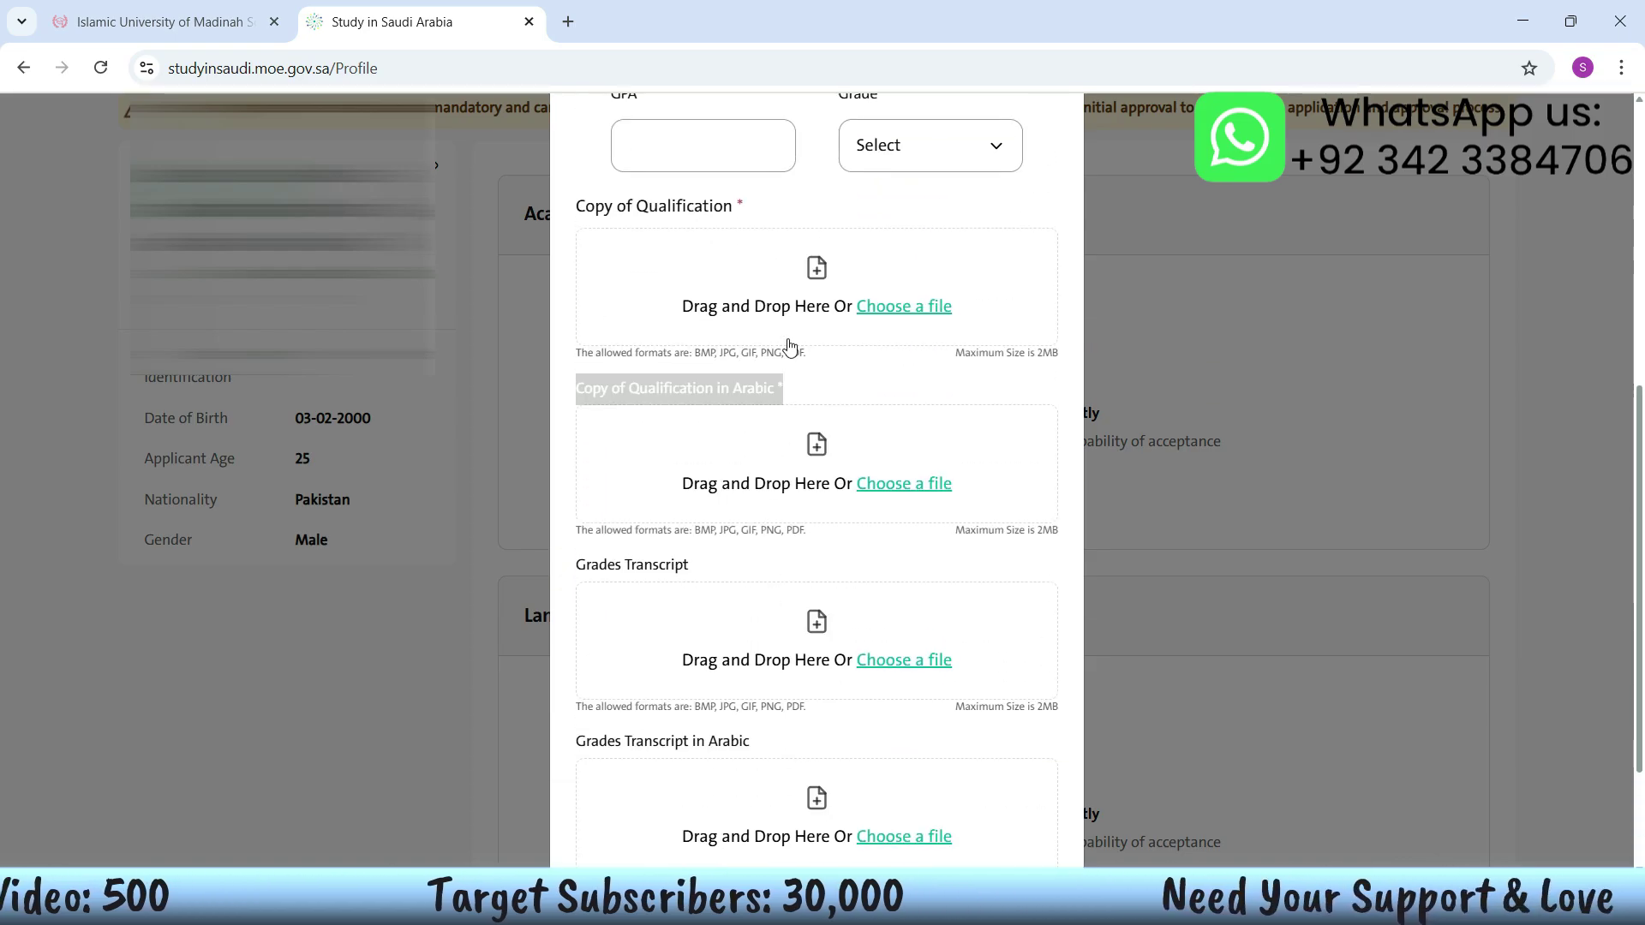
{"action": "scroll", "coordinate": [807, 505], "scroll_direction": "down", "scroll_amount": 2}
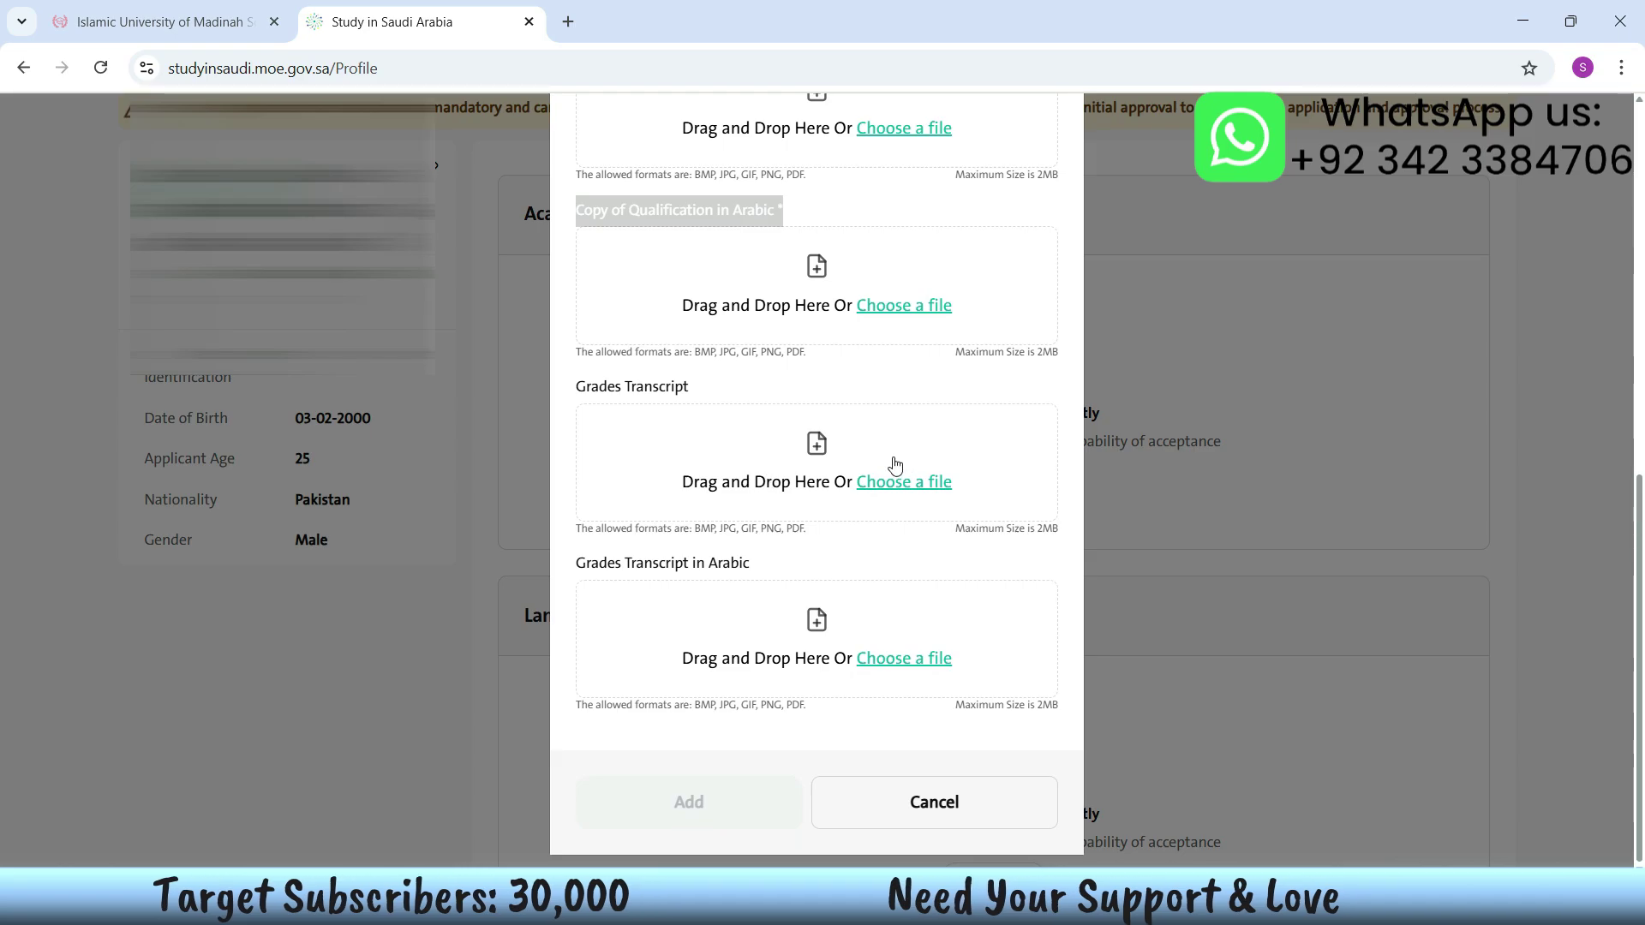
{"action": "scroll", "coordinate": [848, 531], "scroll_direction": "up", "scroll_amount": 8}
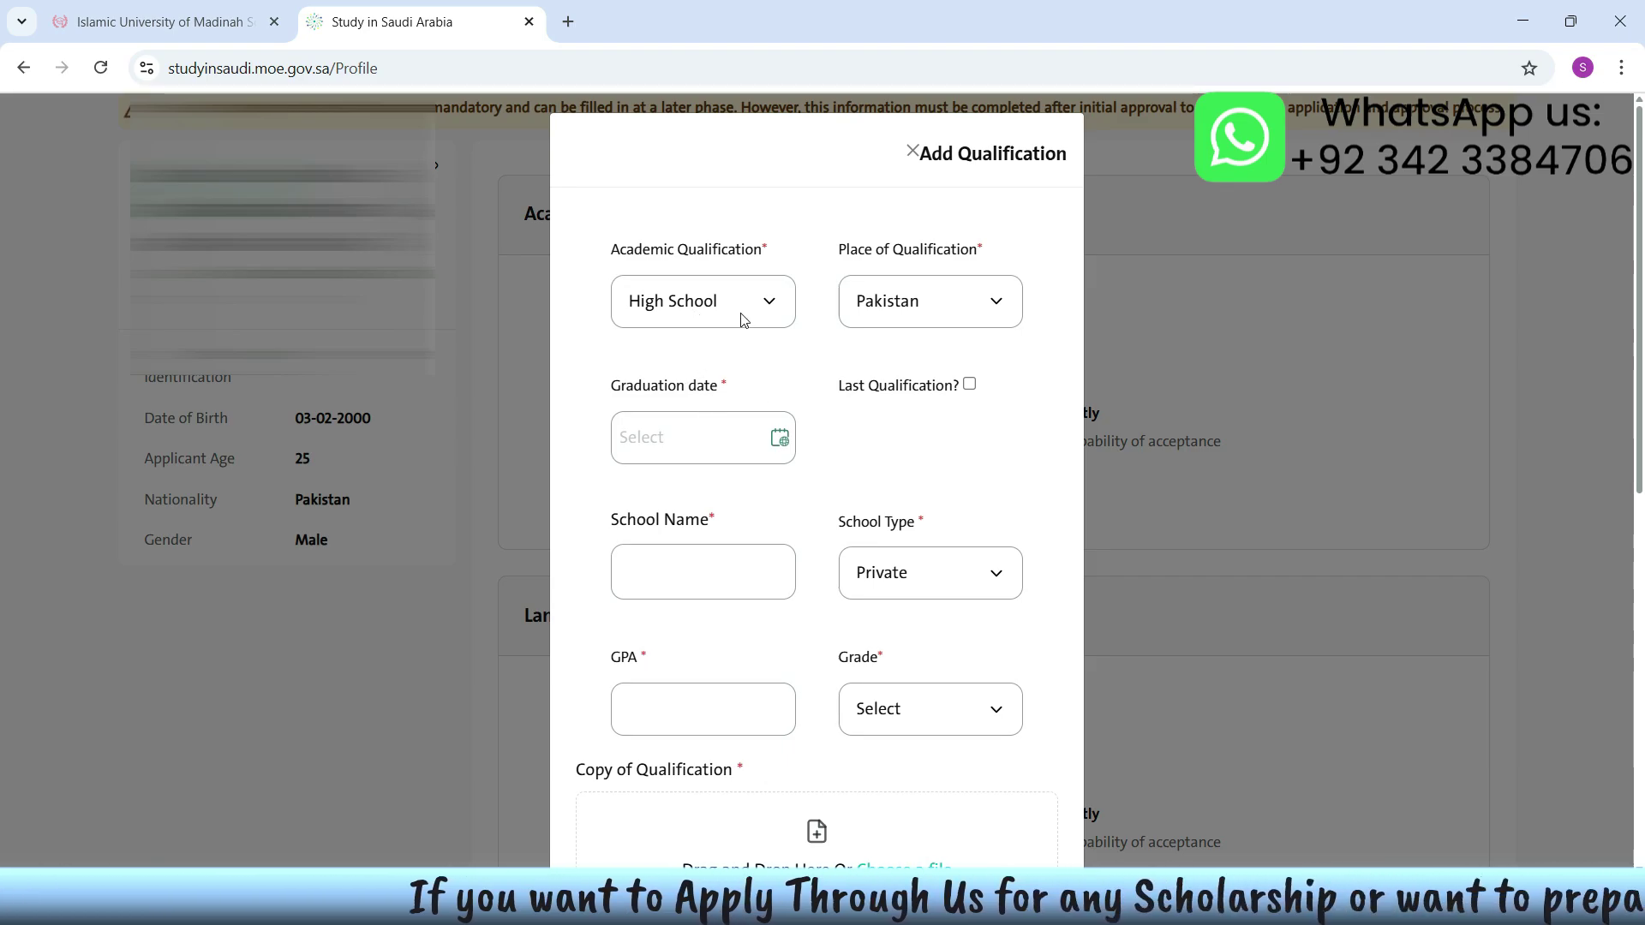
Close the high school qualification form without adding the entry
{"action": "scroll", "coordinate": [794, 543], "scroll_direction": "down", "scroll_amount": 3}
{"action": "scroll", "coordinate": [808, 521], "scroll_direction": "up", "scroll_amount": 3}
{"action": "left_click", "coordinate": [912, 151]}
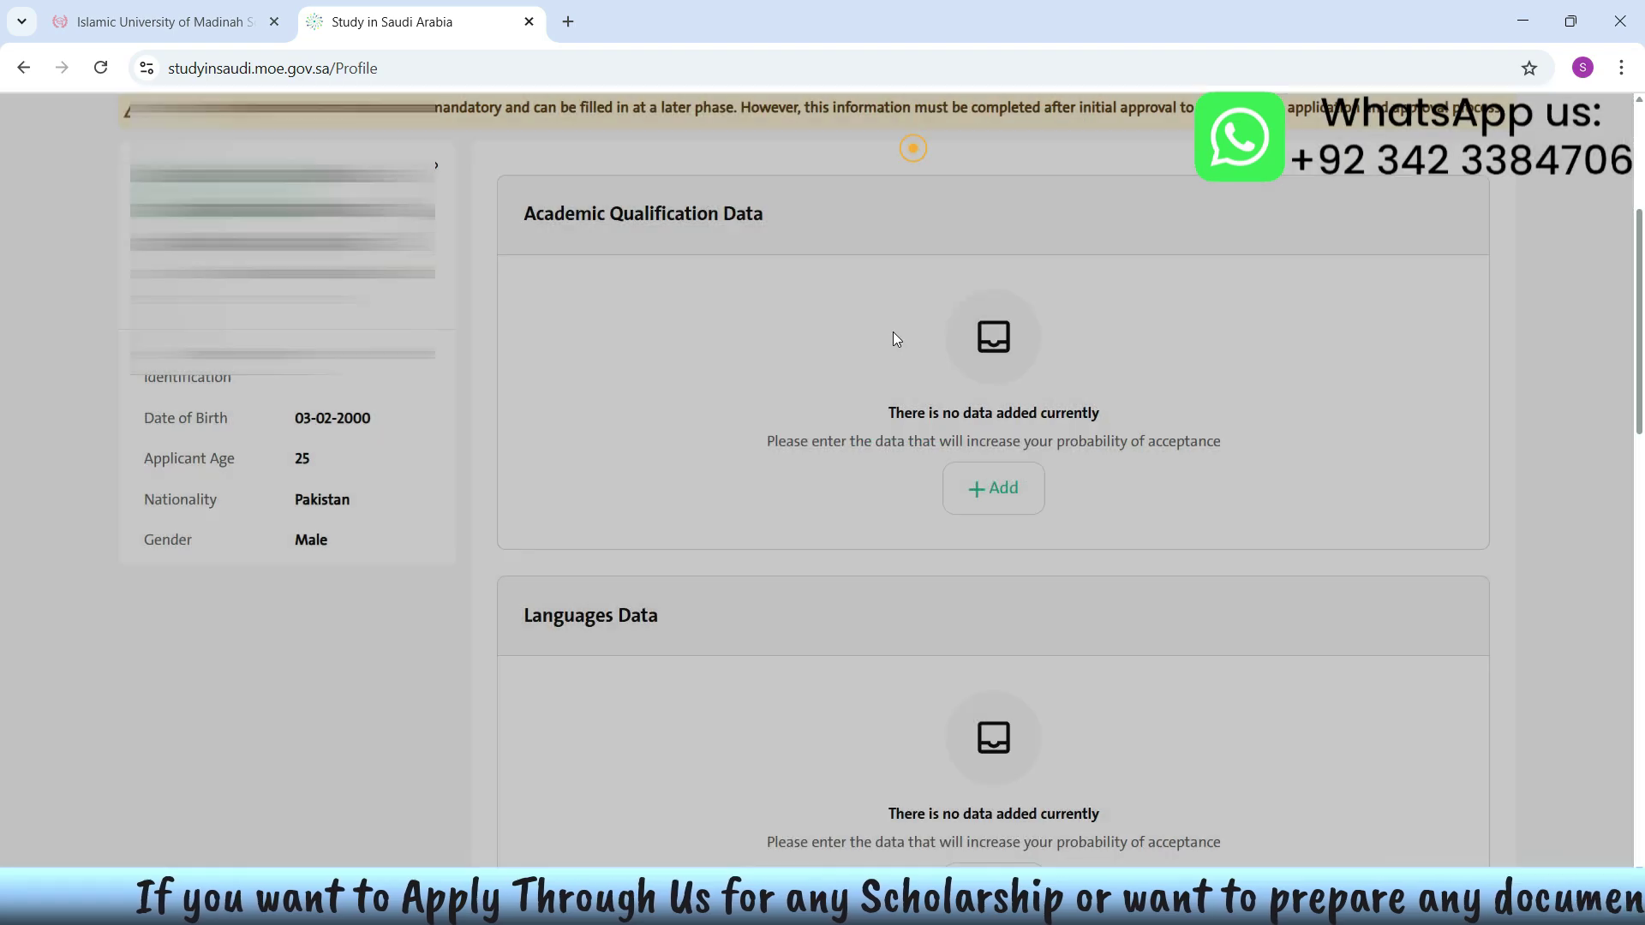
Open a new academic qualification entry, choose BA as the qualification, and examine the fields it requires
{"action": "left_click", "coordinate": [993, 488]}
{"action": "left_click", "coordinate": [754, 323]}
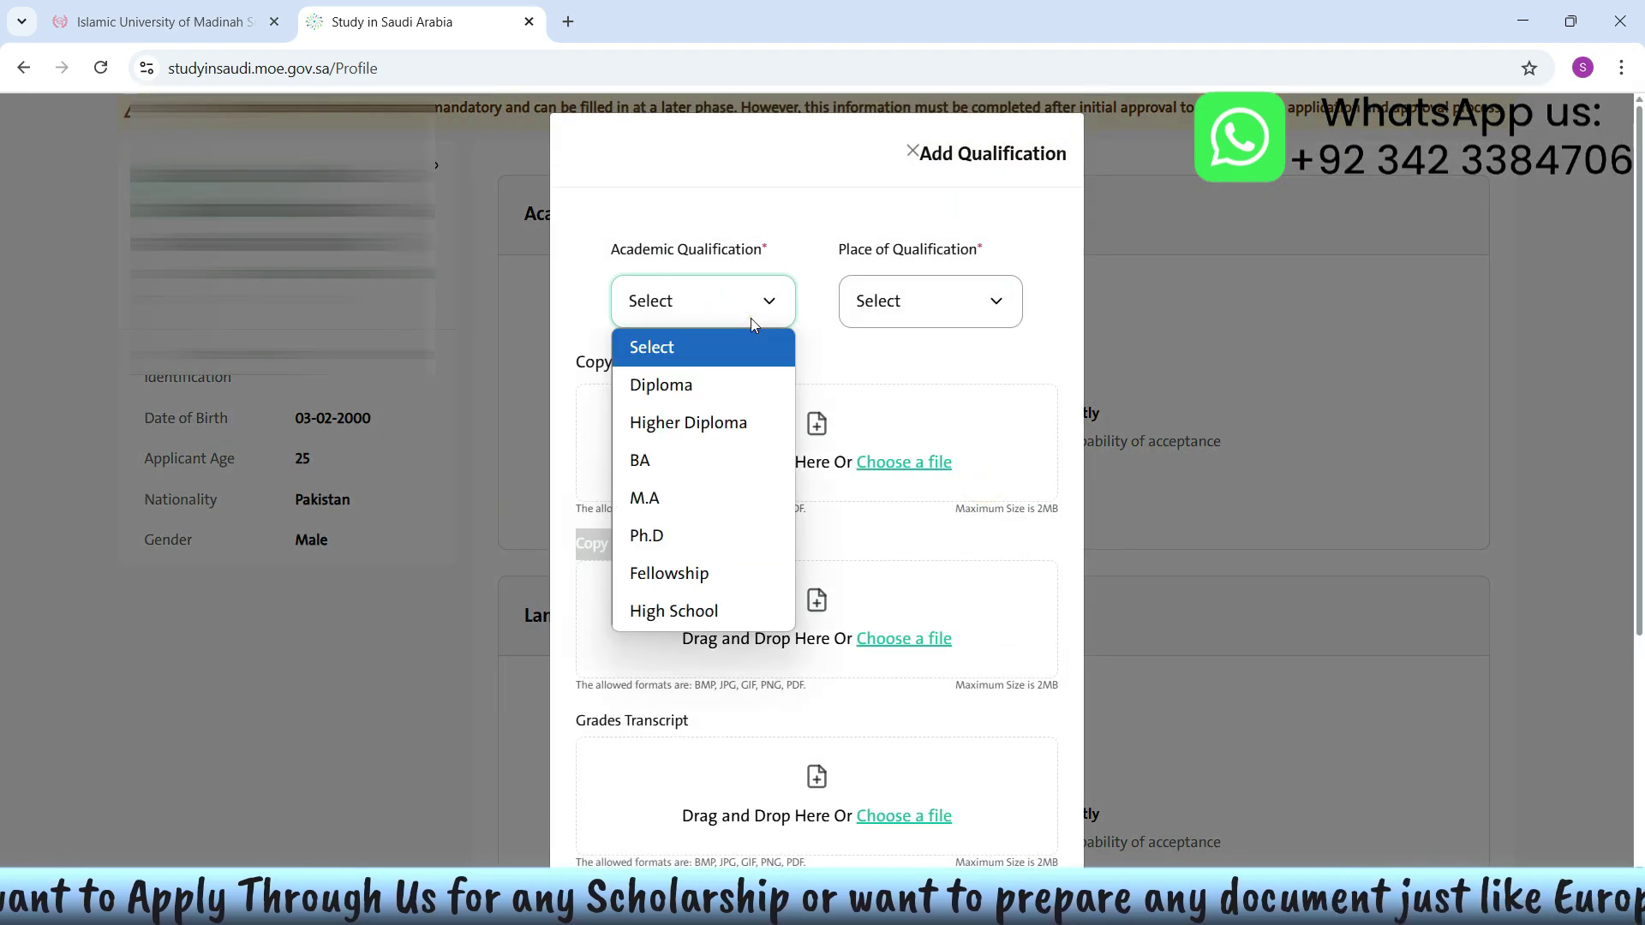
{"action": "left_click", "coordinate": [709, 461]}
{"action": "scroll", "coordinate": [787, 463], "scroll_direction": "down", "scroll_amount": 2}
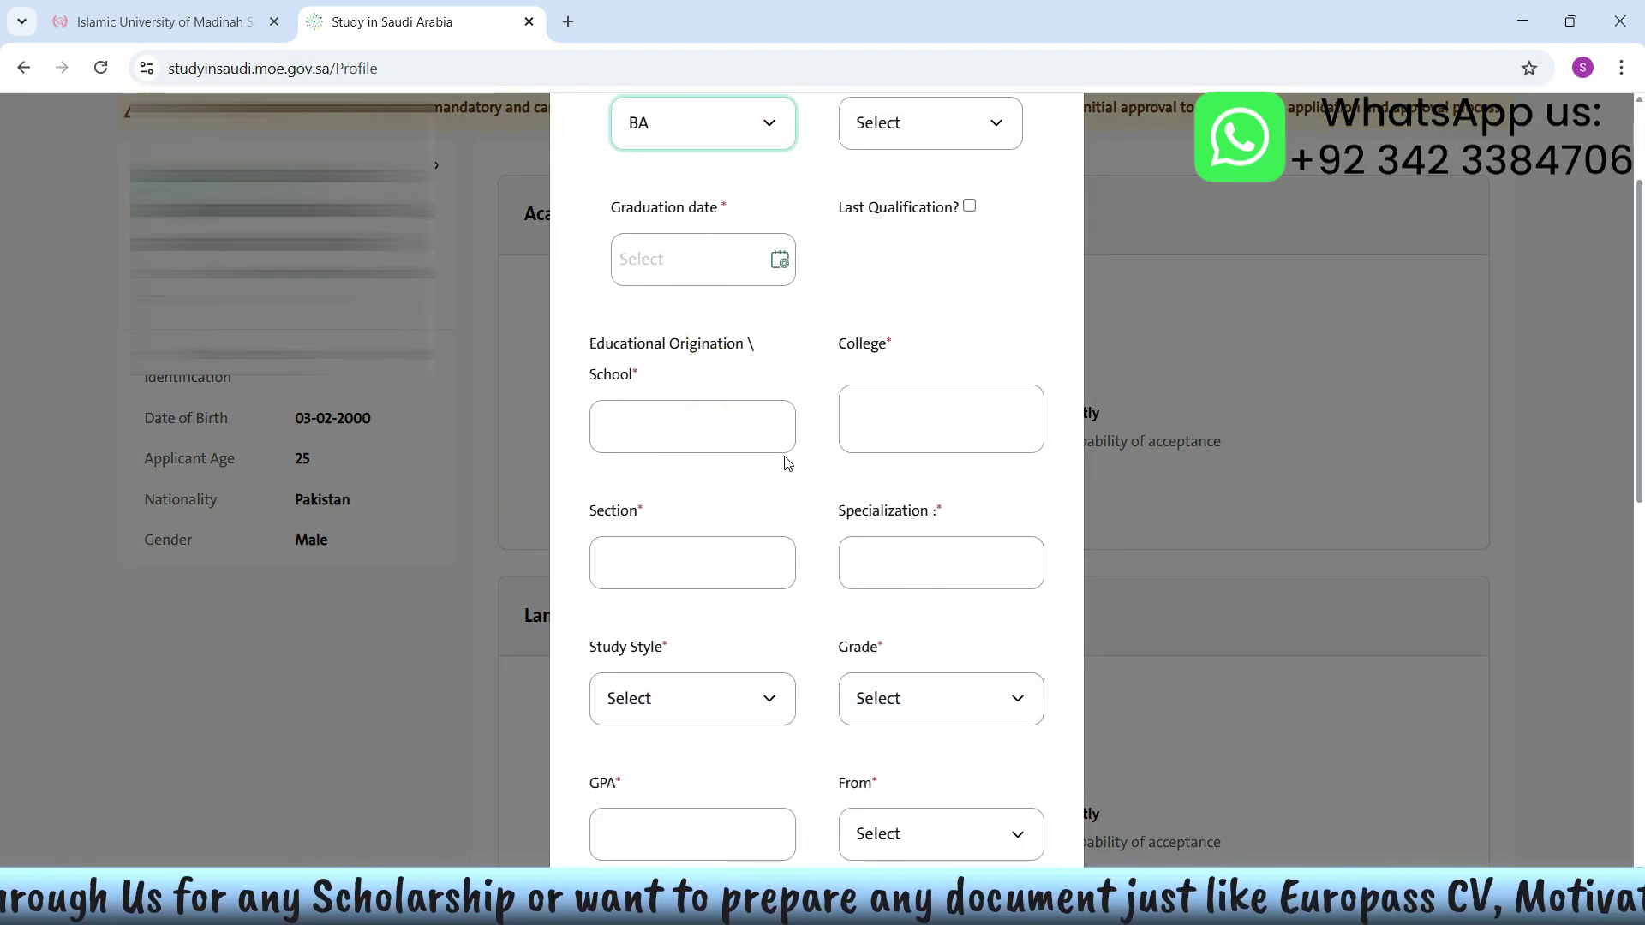
{"action": "scroll", "coordinate": [788, 463], "scroll_direction": "down", "scroll_amount": 10}
{"action": "scroll", "coordinate": [801, 514], "scroll_direction": "up", "scroll_amount": 12}
Switch the academic qualification to M.A, examine the fields it requires, and close the form without adding the entry
{"action": "left_click", "coordinate": [770, 303]}
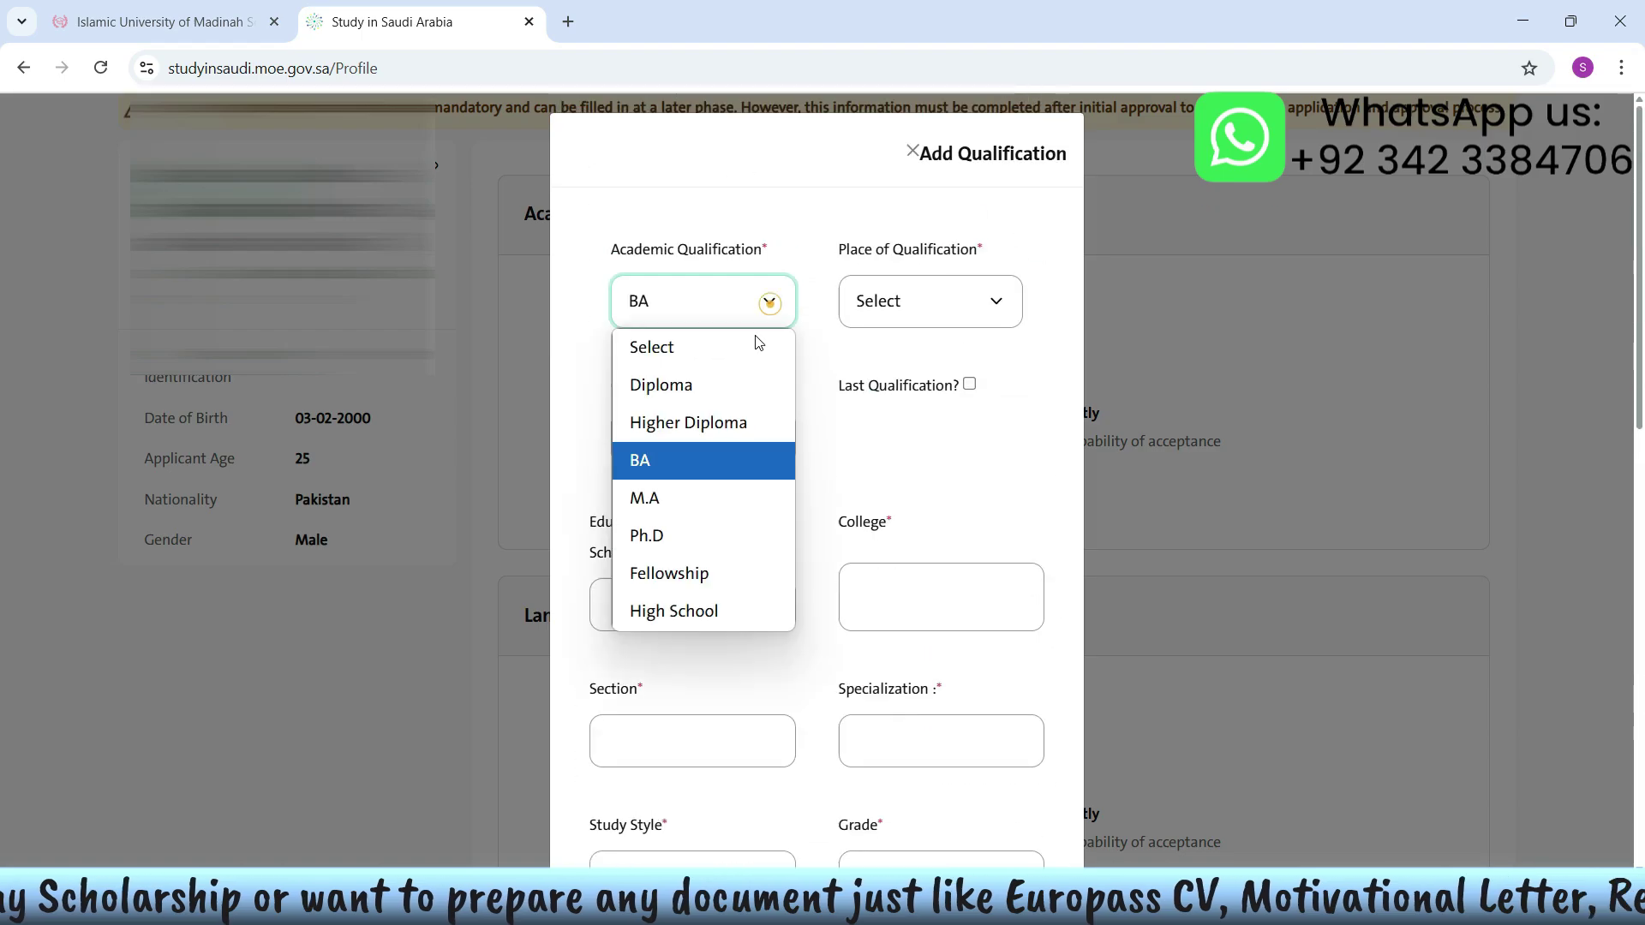
{"action": "left_click", "coordinate": [690, 498]}
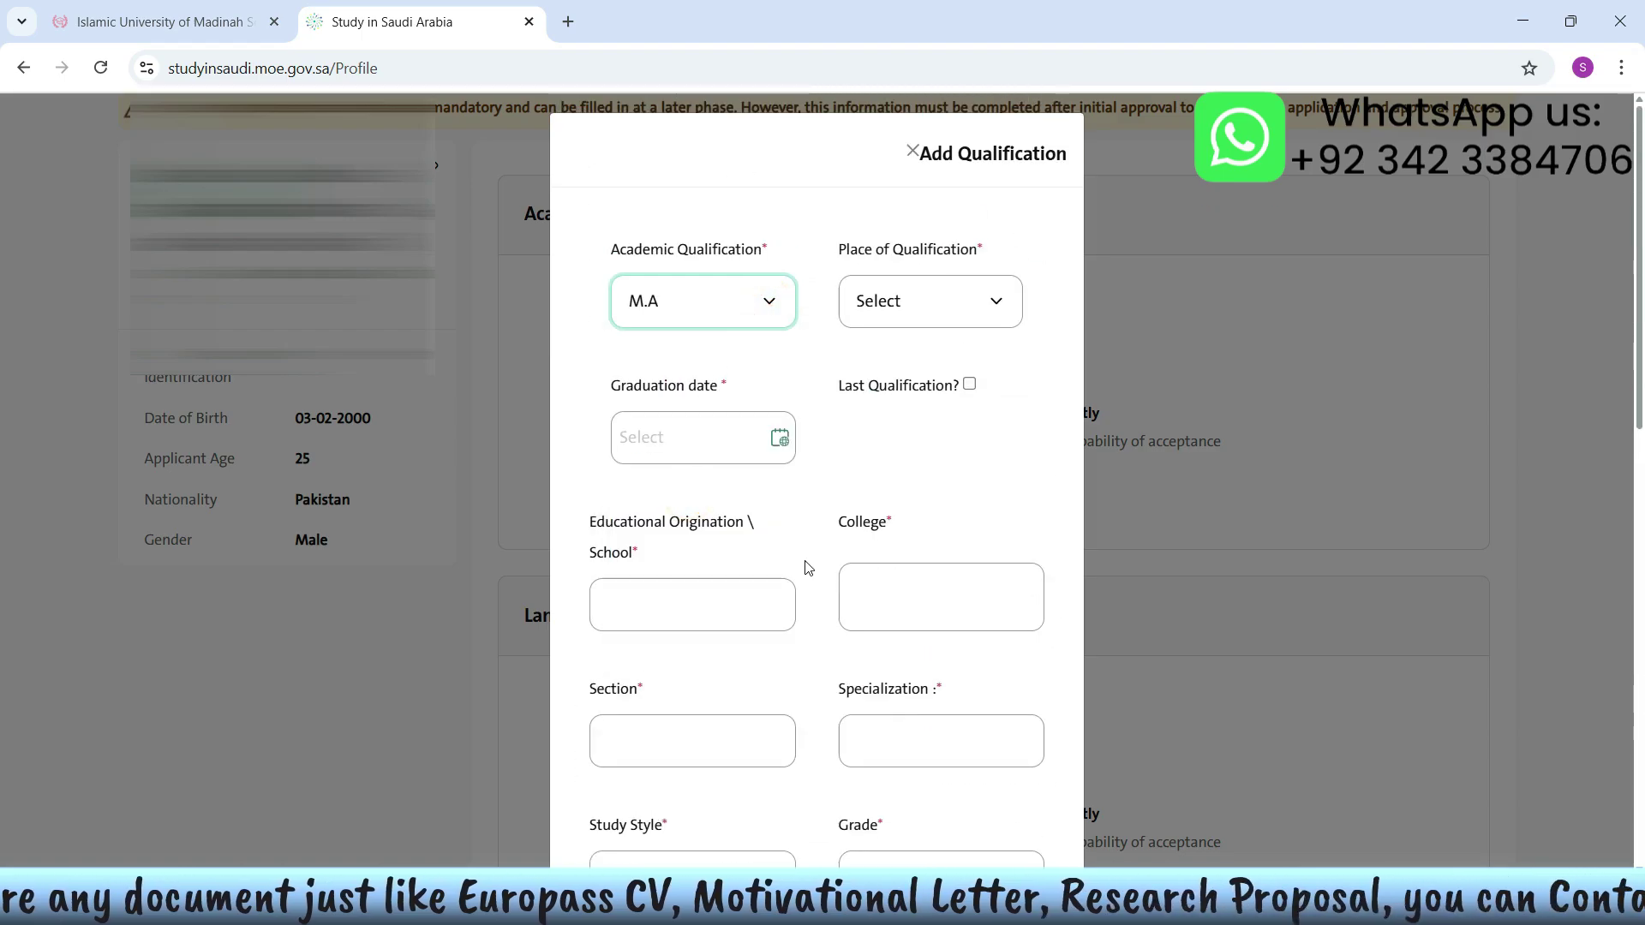
{"action": "scroll", "coordinate": [810, 557], "scroll_direction": "down", "scroll_amount": 10}
{"action": "scroll", "coordinate": [816, 563], "scroll_direction": "up", "scroll_amount": 10}
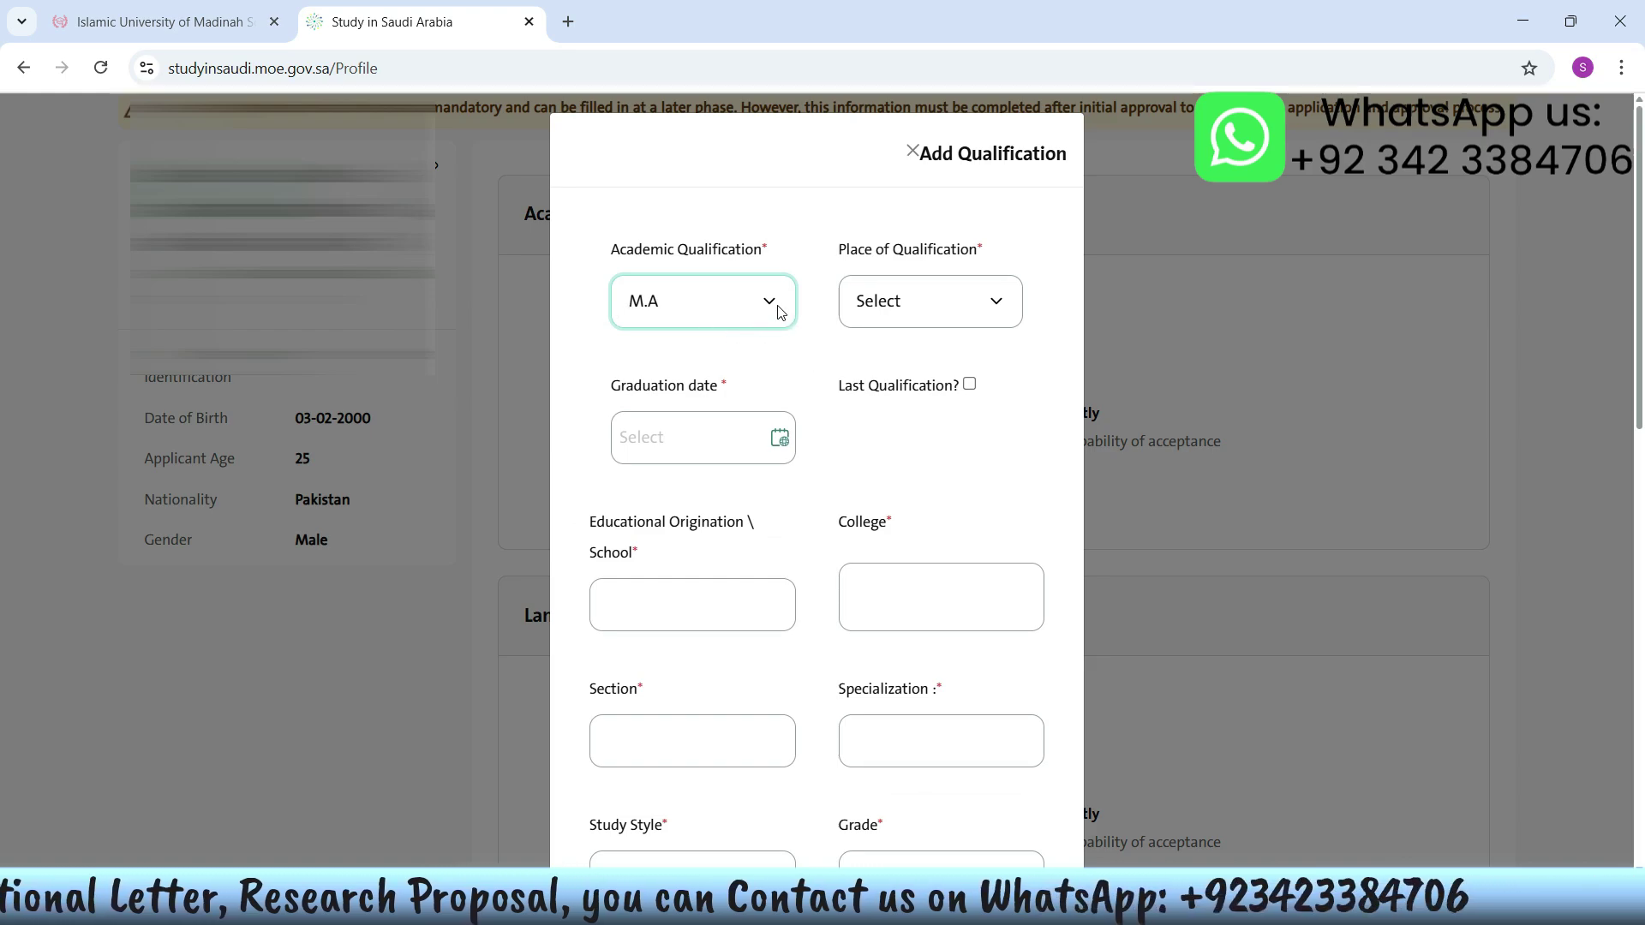
{"action": "left_click", "coordinate": [912, 151]}
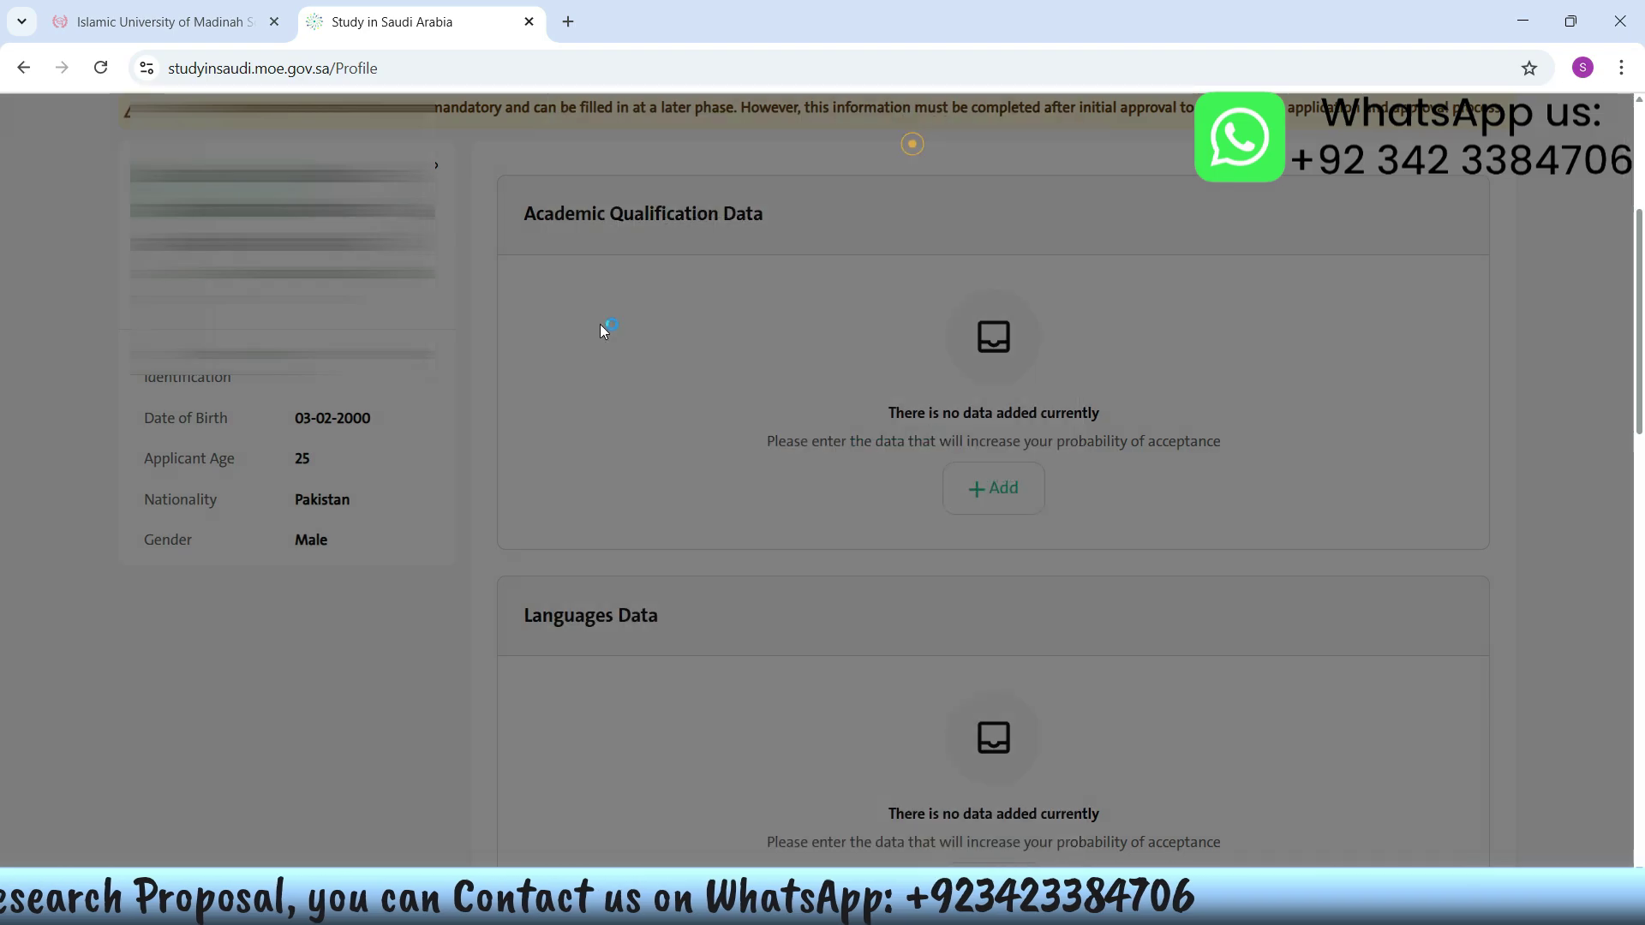
Add Urdu as a native language in the Languages Data section
{"action": "scroll", "coordinate": [885, 333], "scroll_direction": "down", "scroll_amount": 2}
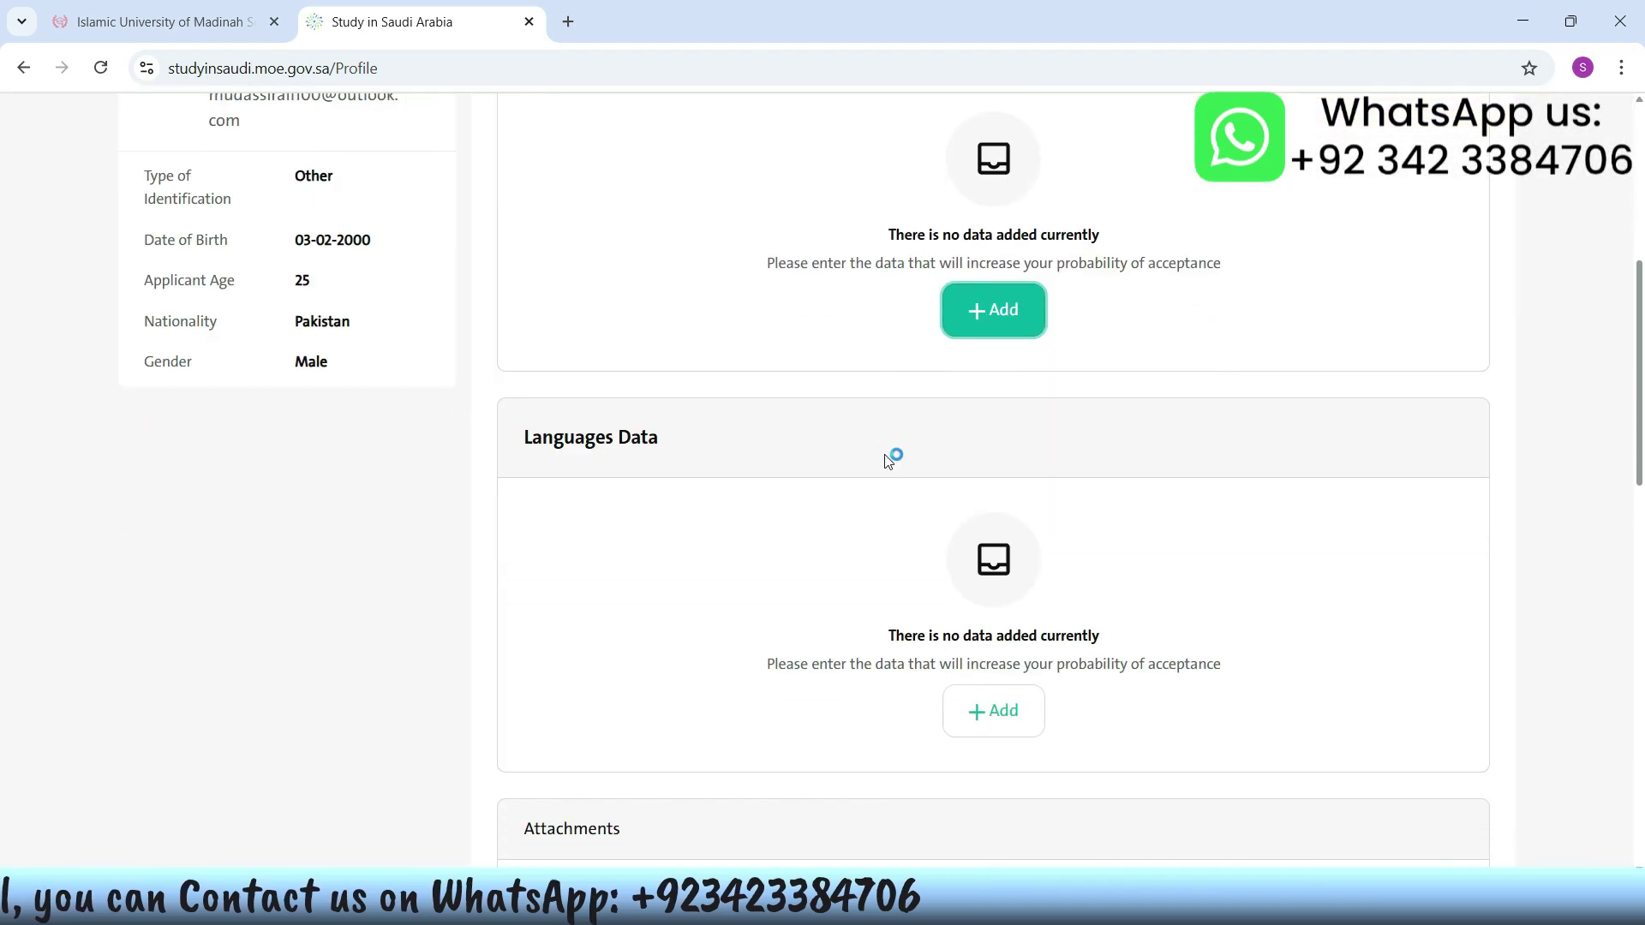
{"action": "left_click", "coordinate": [998, 709]}
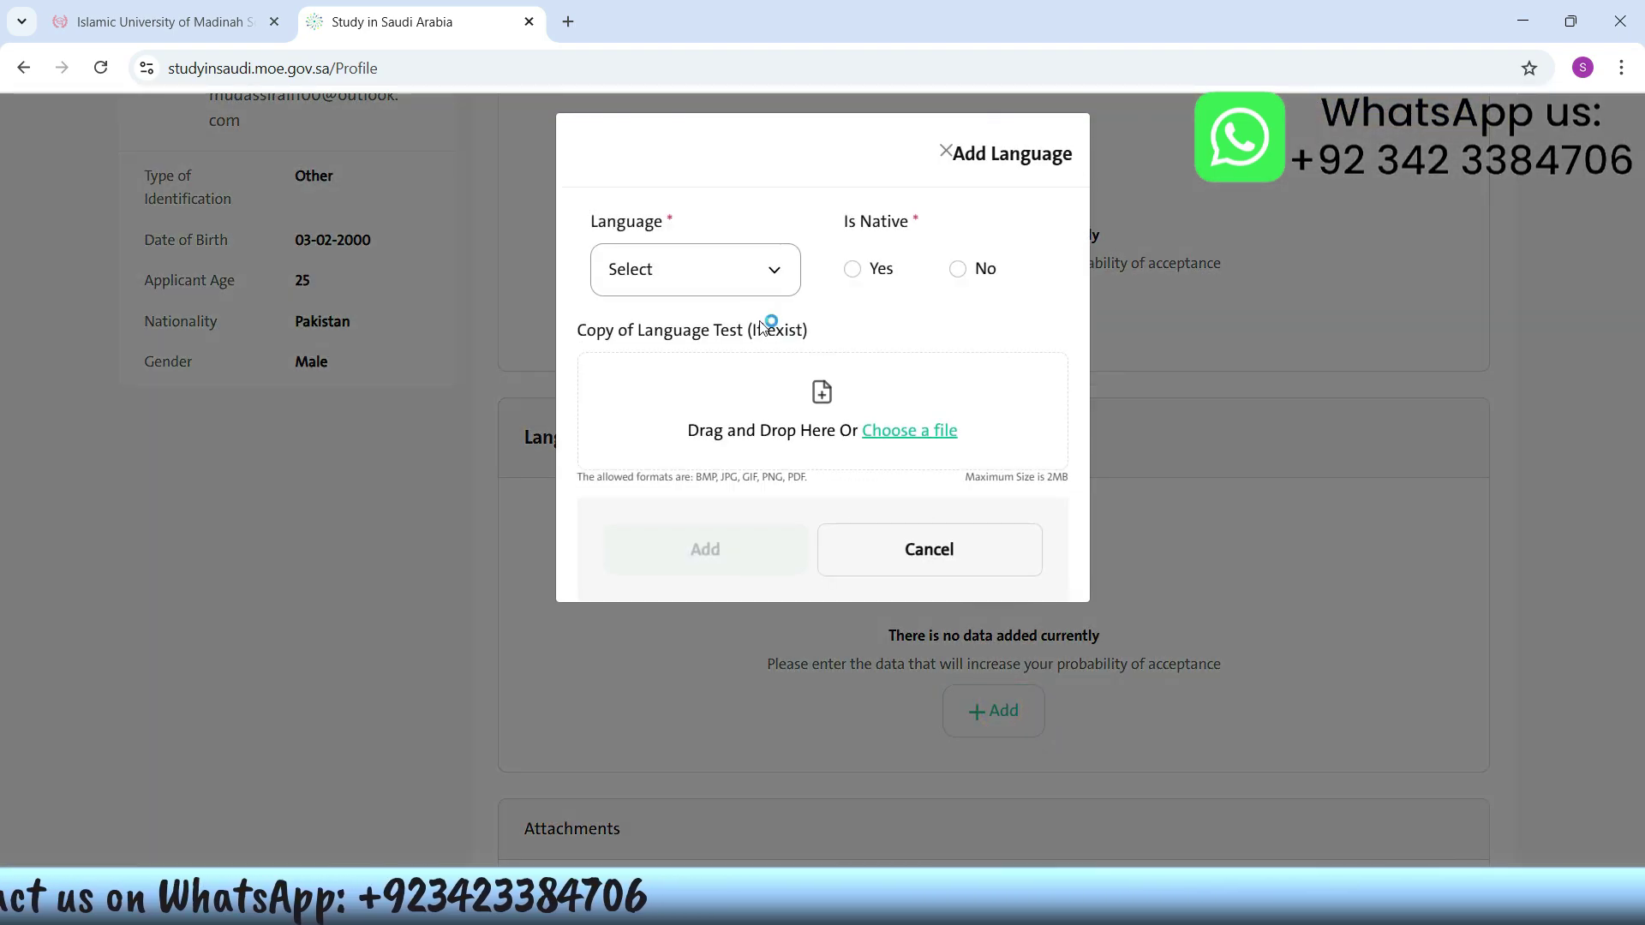
{"action": "left_click", "coordinate": [749, 268]}
{"action": "left_click", "coordinate": [712, 349]}
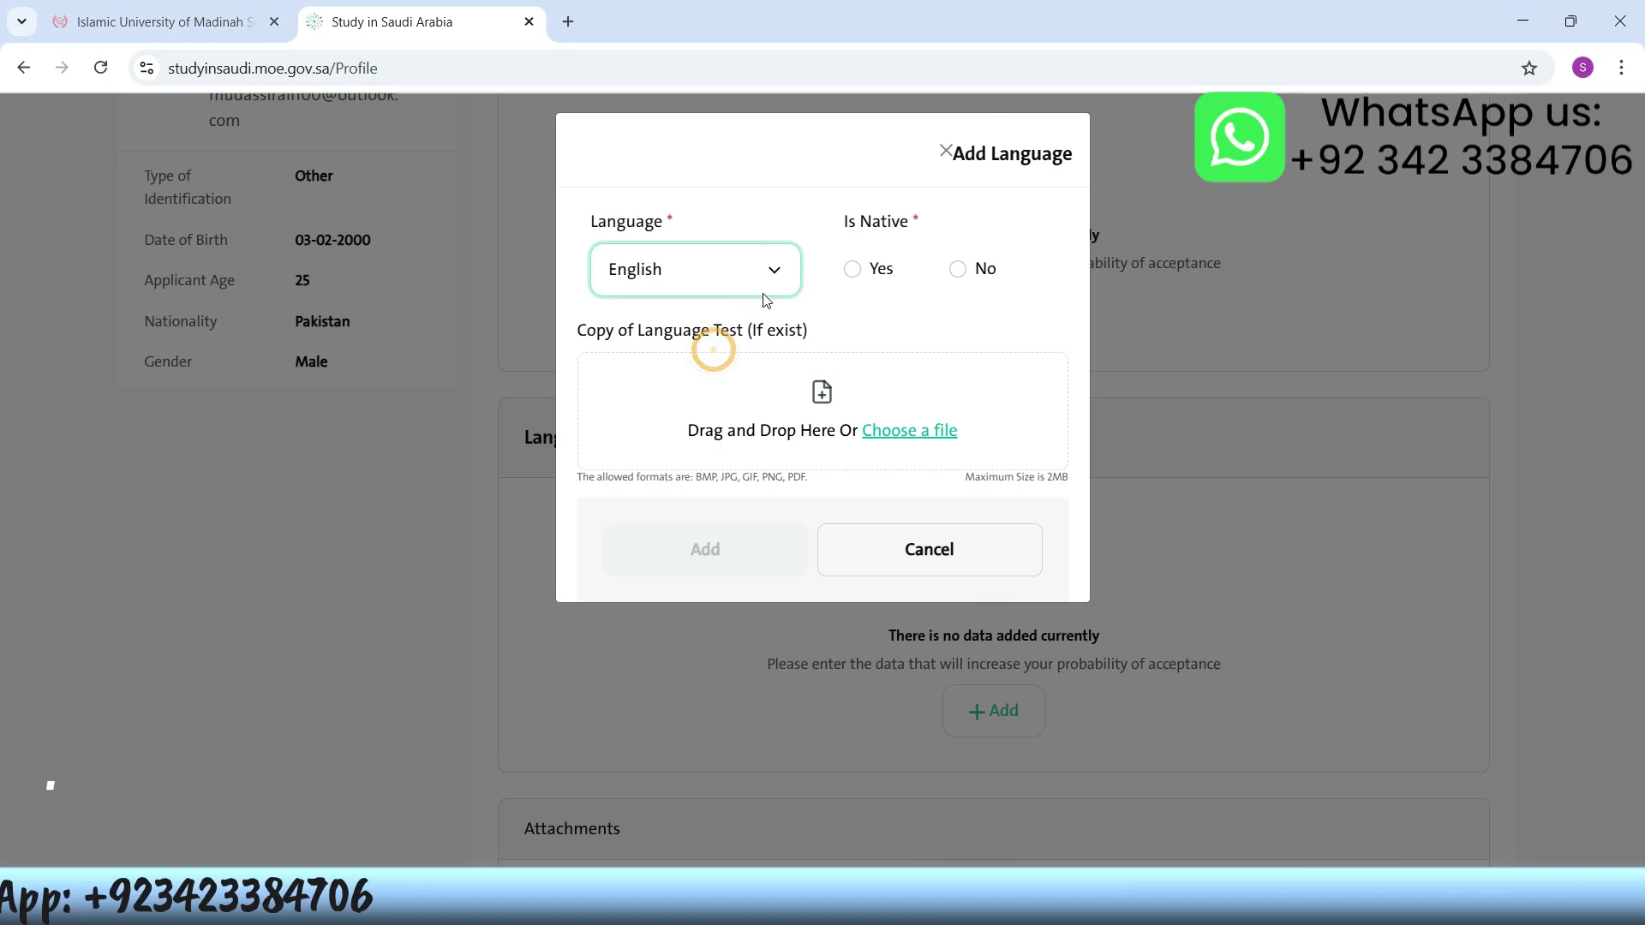
{"action": "left_click", "coordinate": [712, 279]}
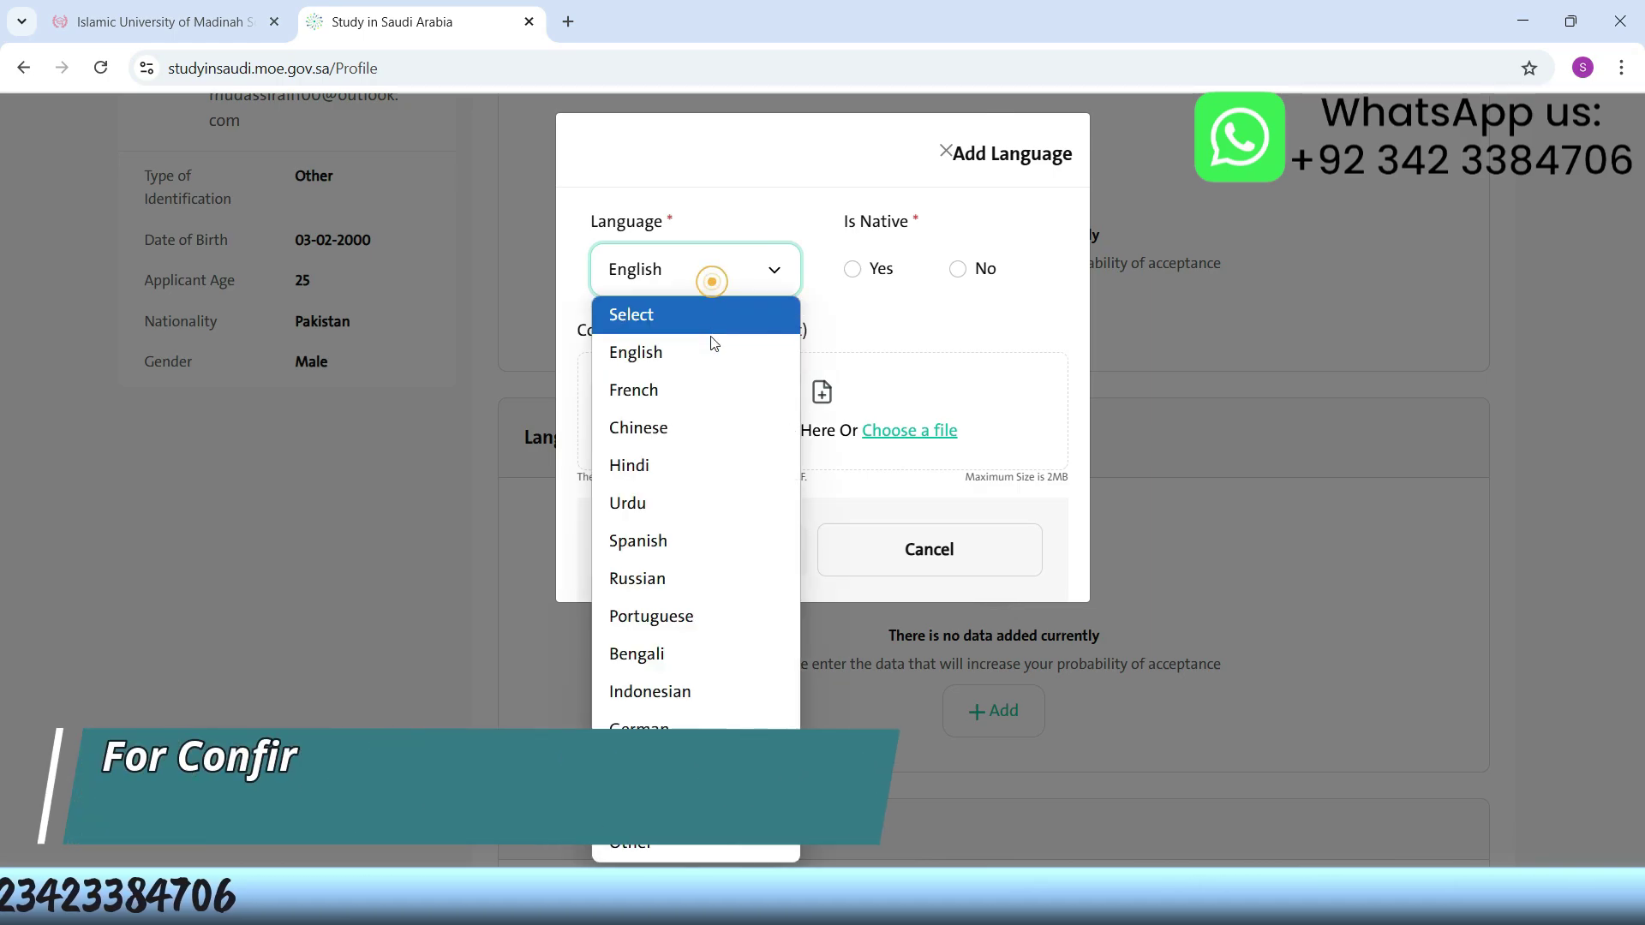
{"action": "left_click", "coordinate": [700, 507]}
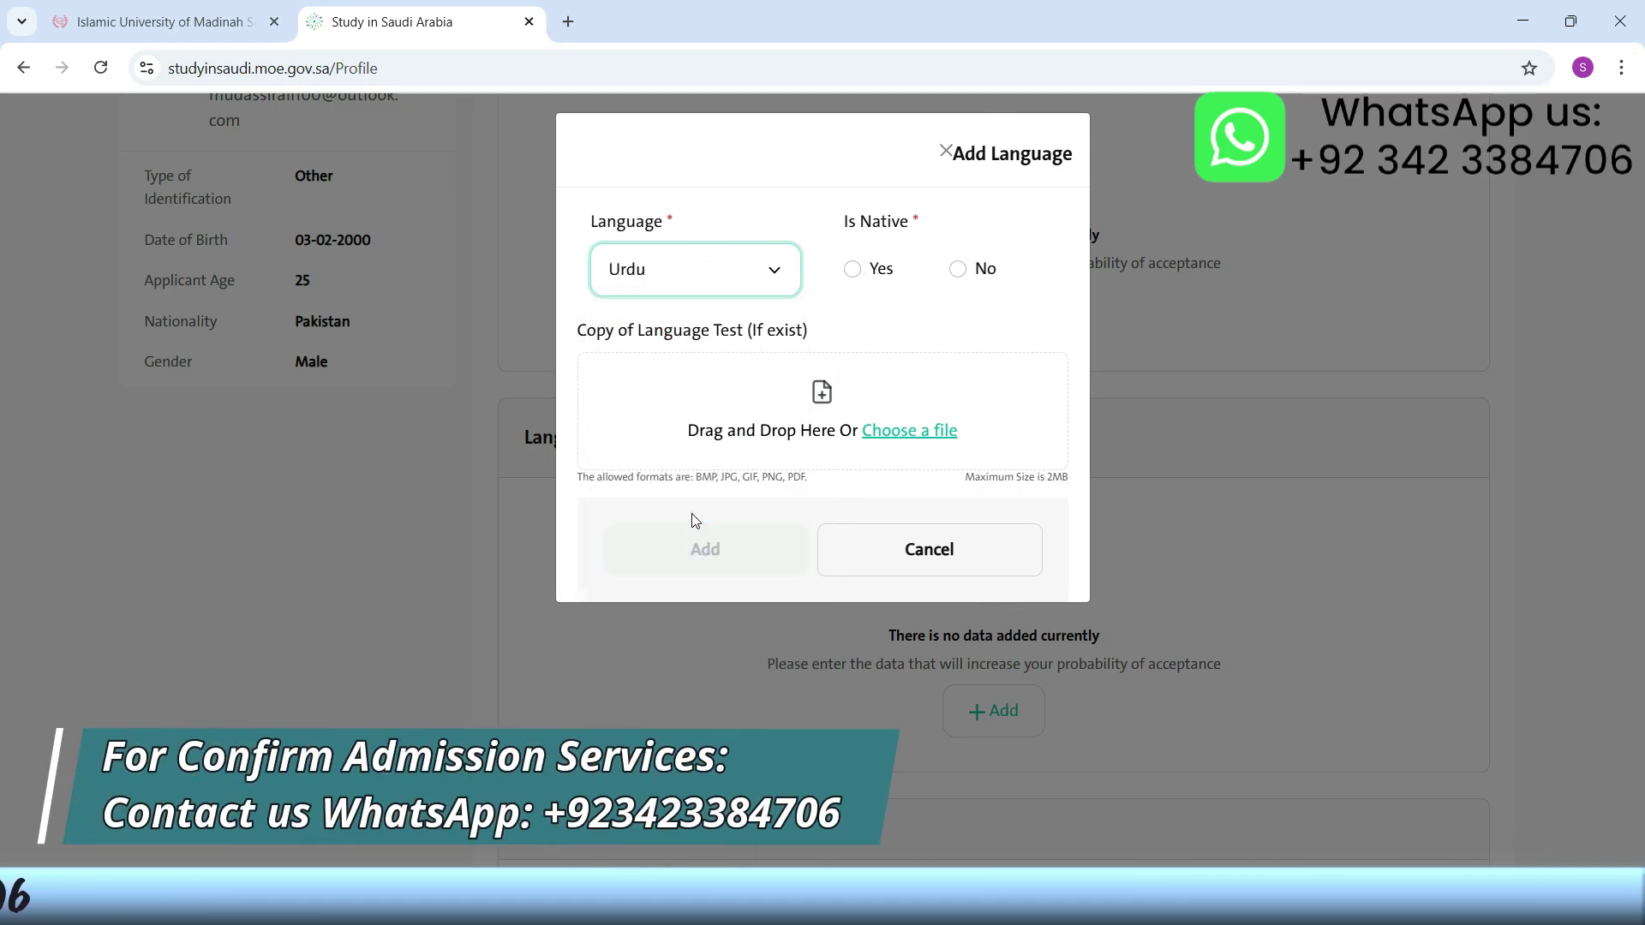
{"action": "left_click", "coordinate": [854, 276]}
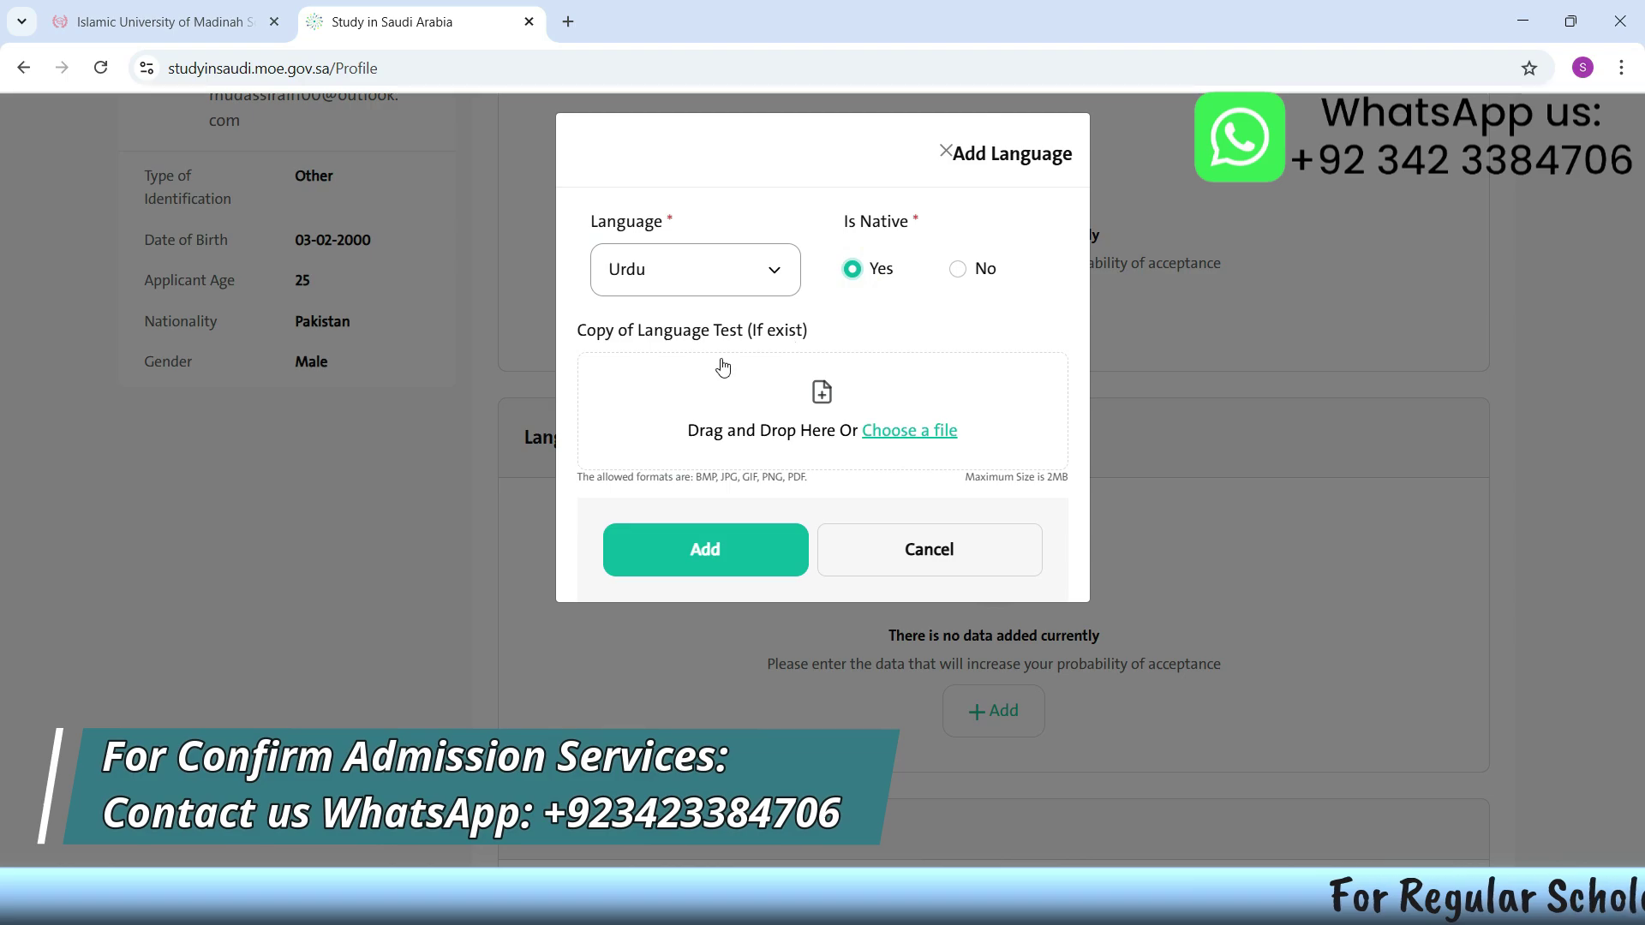
{"action": "left_click", "coordinate": [759, 549]}
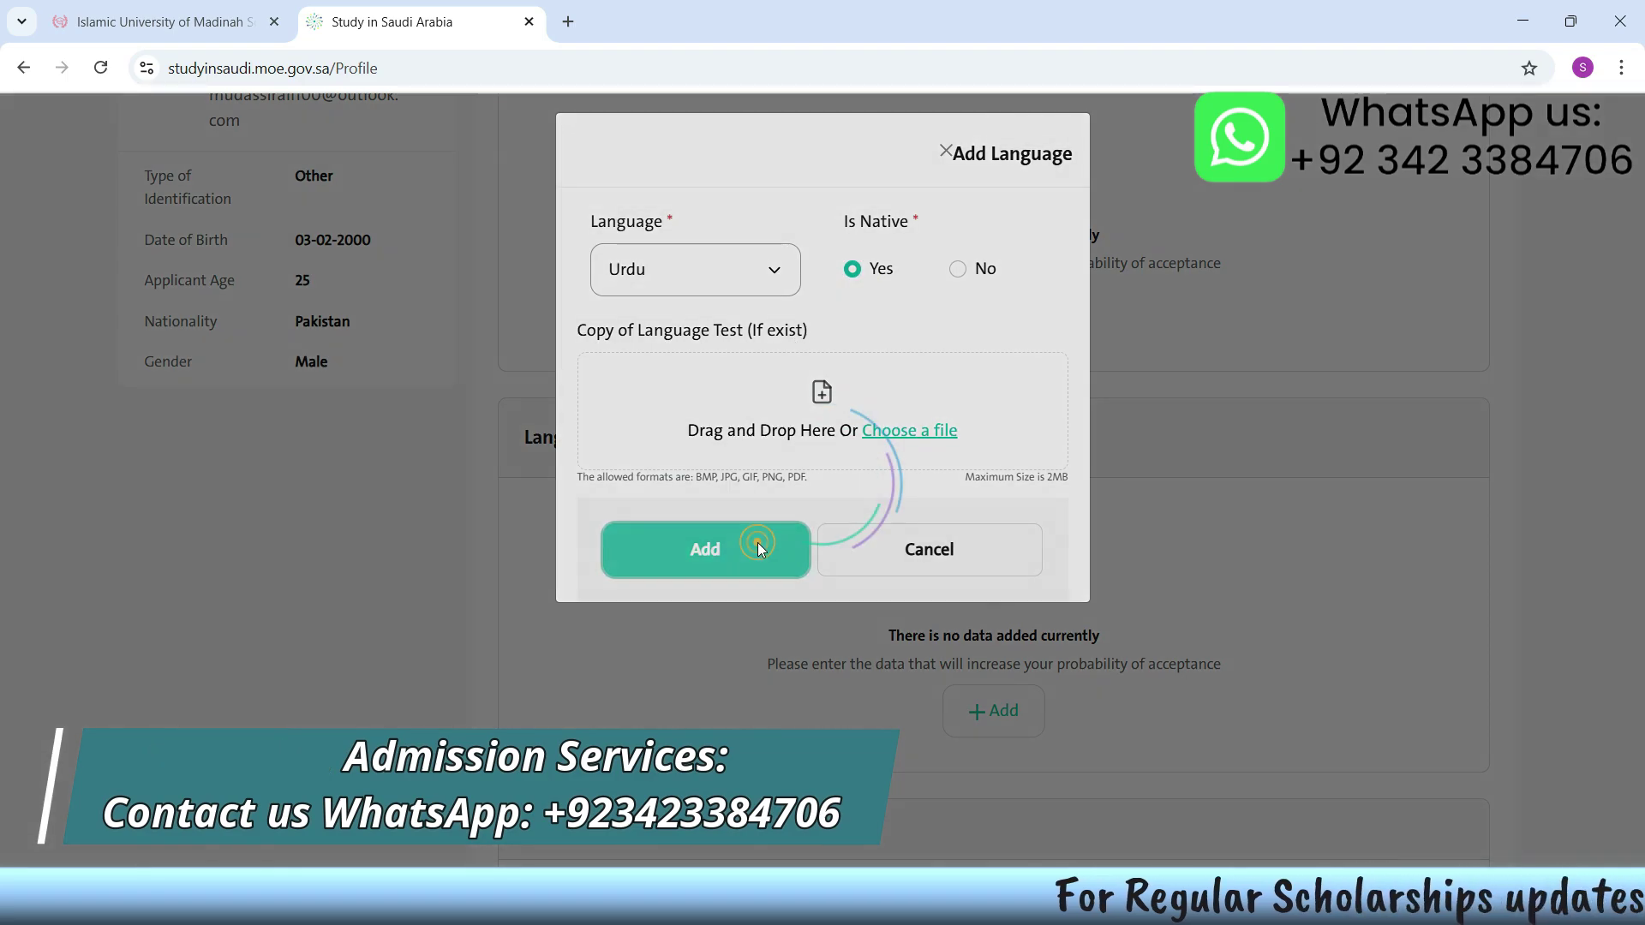
{"action": "scroll", "coordinate": [857, 531], "scroll_direction": "down", "scroll_amount": 5}
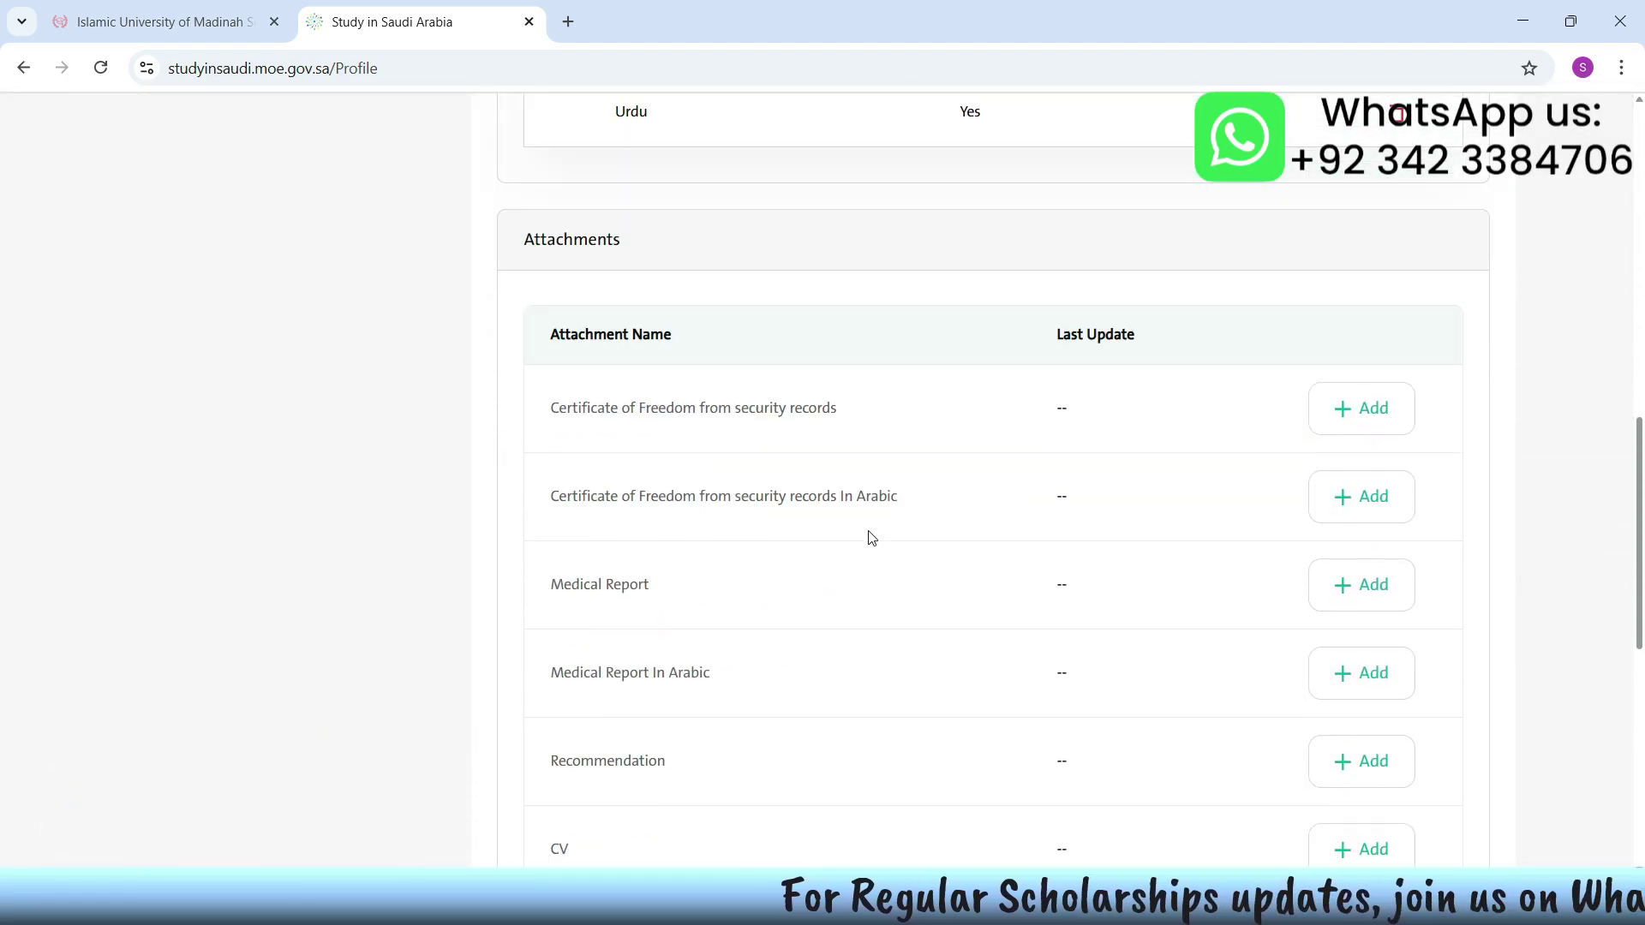